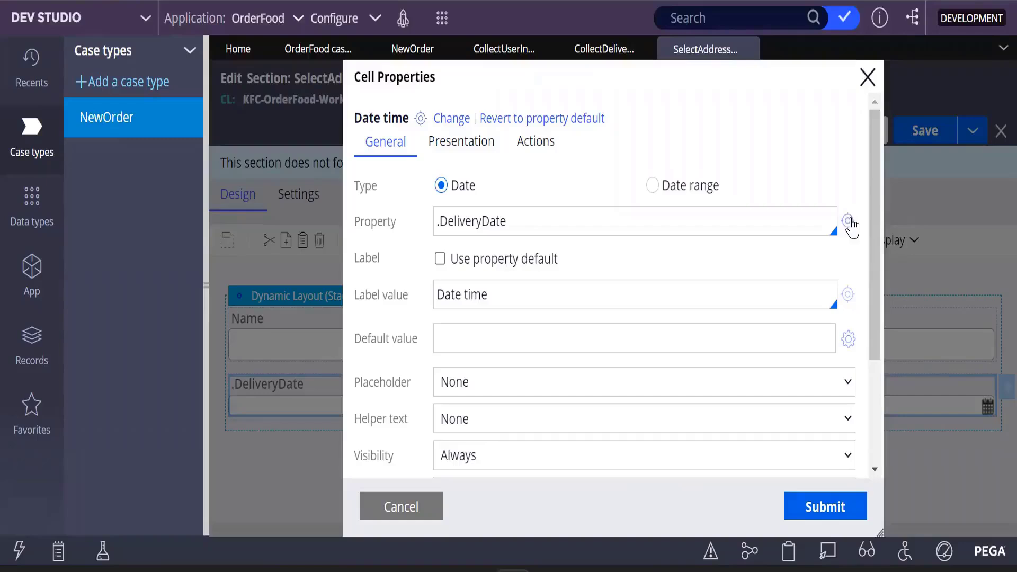
- Open the DeliveryDate property record, change its short description to DeliveryDate without the leading dot, and check it out
{"action": "left_click", "coordinate": [848, 222]}
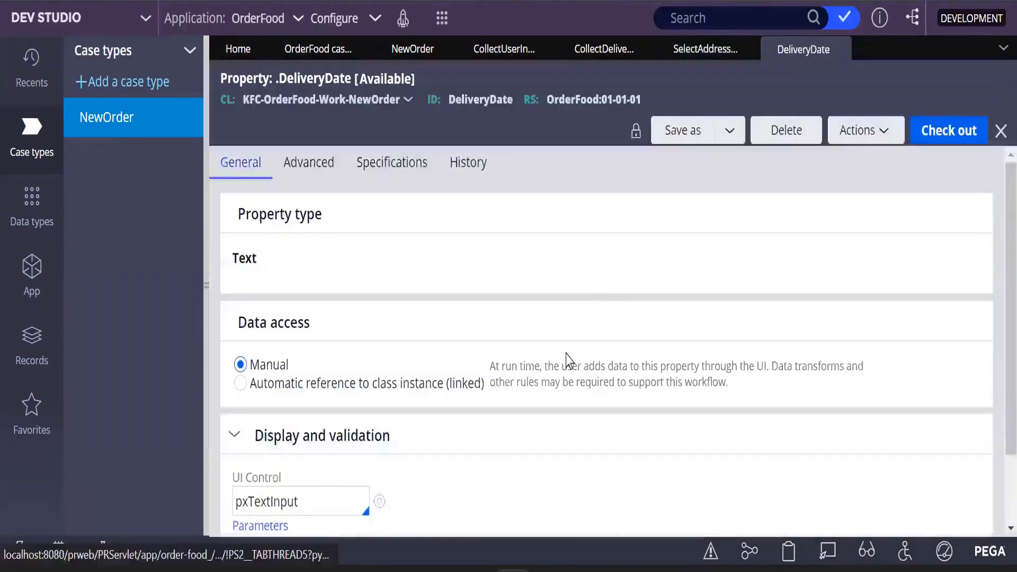
{"action": "scroll", "coordinate": [567, 361], "scroll_direction": "down", "scroll_amount": 2}
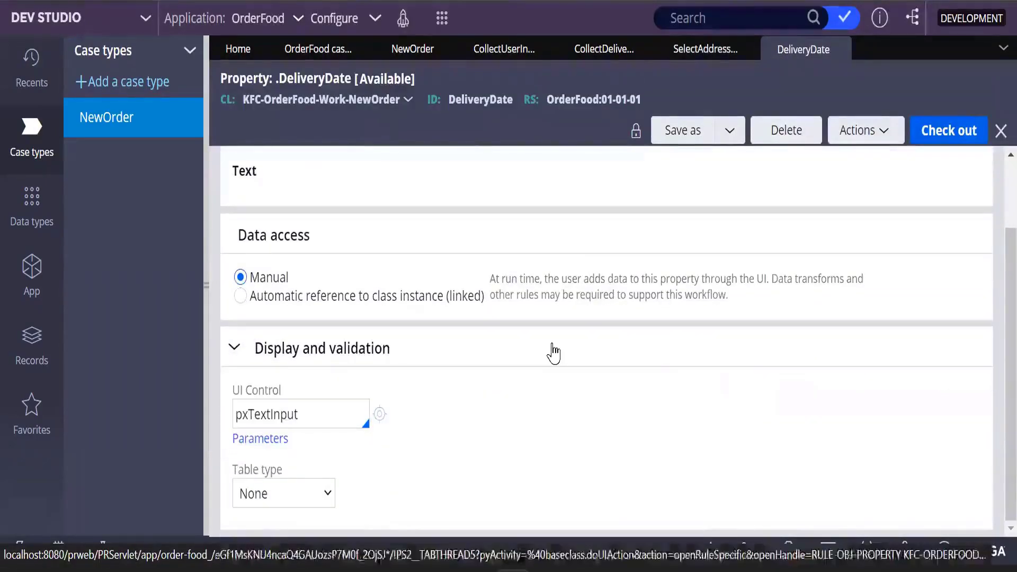
{"action": "scroll", "coordinate": [548, 351], "scroll_direction": "up", "scroll_amount": 2}
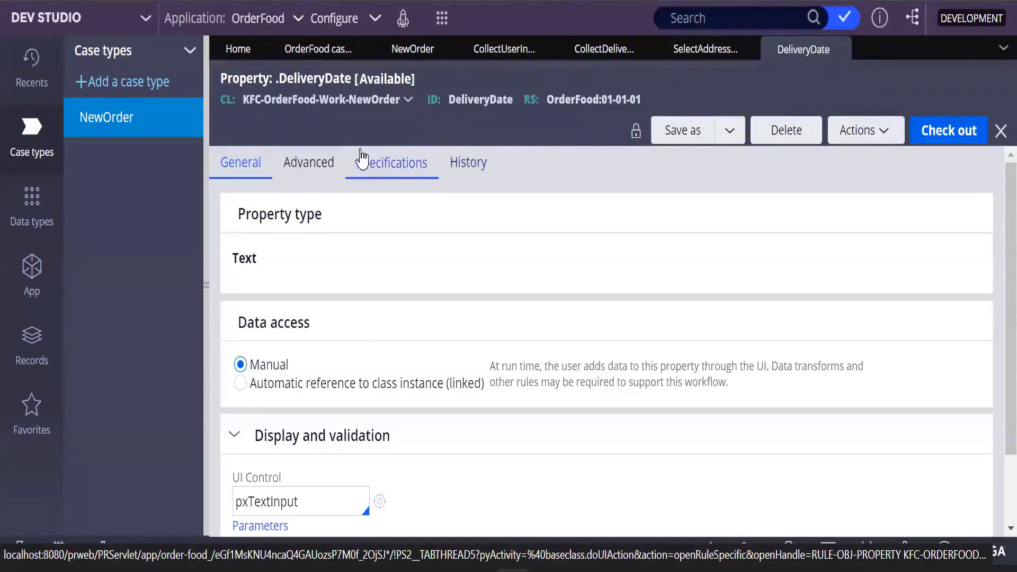
{"action": "left_click", "coordinate": [302, 82]}
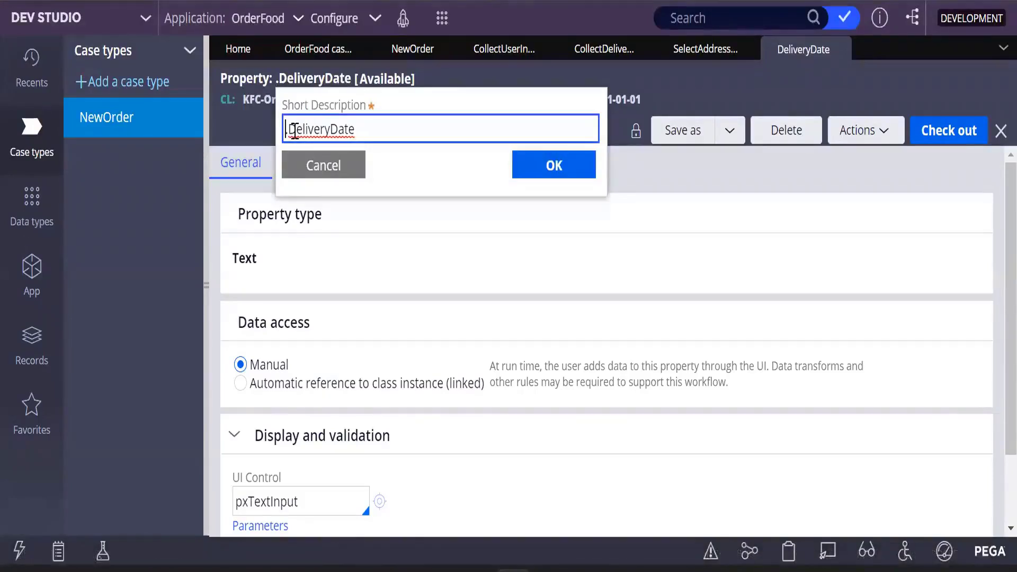
{"action": "key", "text": "BackSpace"}
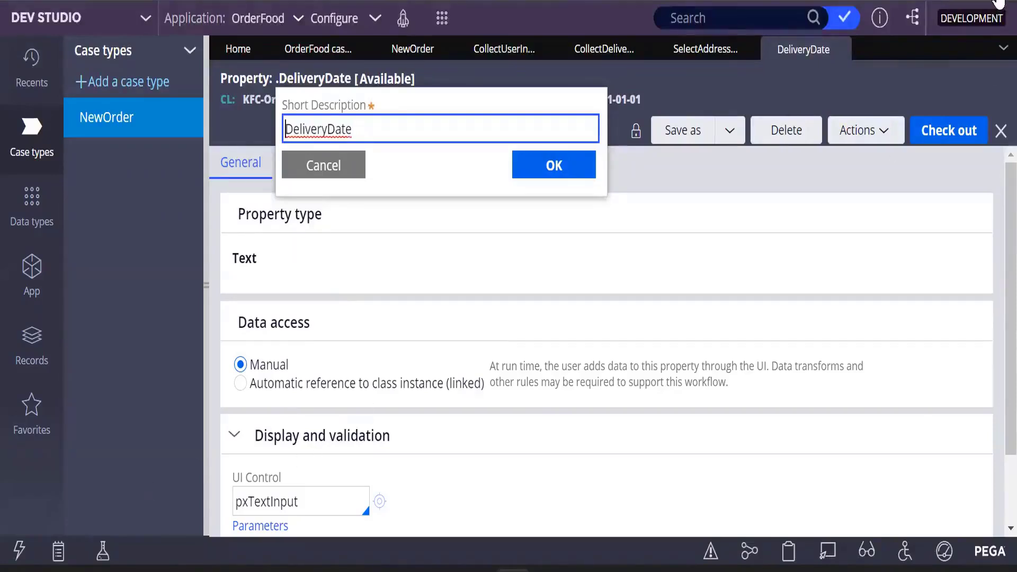
{"action": "left_click", "coordinate": [546, 169]}
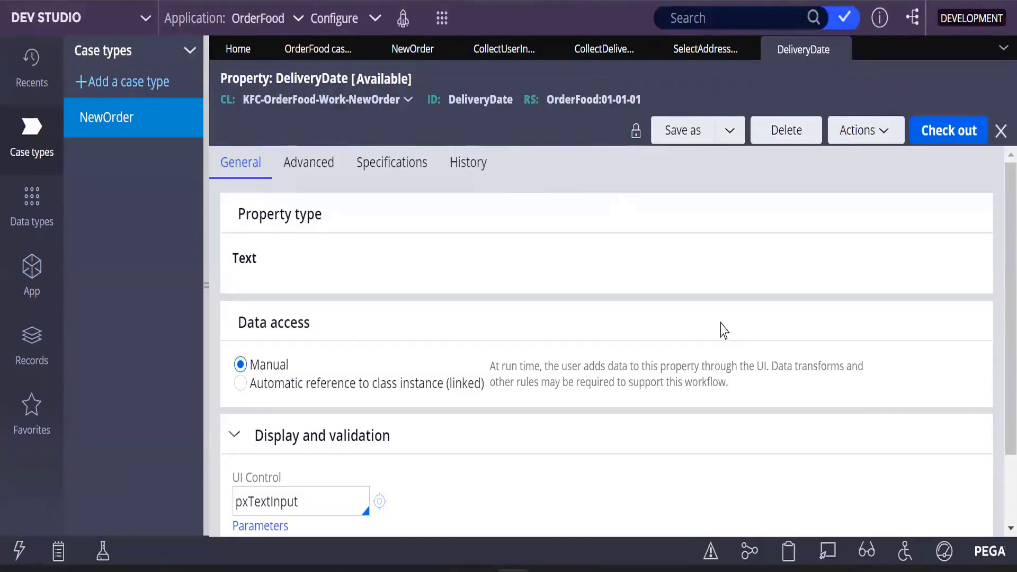
{"action": "left_click", "coordinate": [942, 142]}
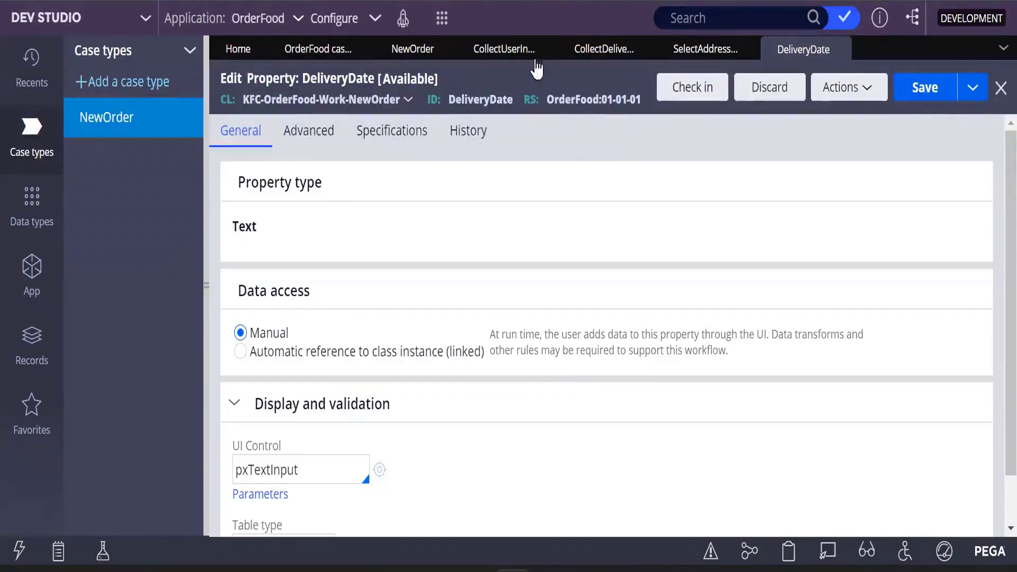
- Reselect .DeliveryDate as the date cell's property, use the property default label, submit, and save the section
{"action": "left_click", "coordinate": [700, 50]}
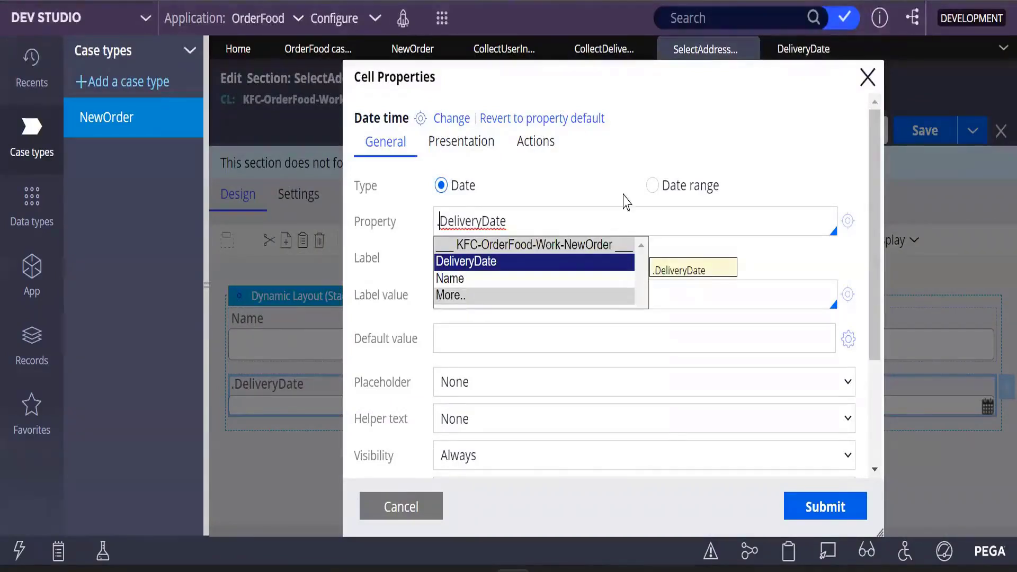
{"action": "left_click", "coordinate": [469, 268]}
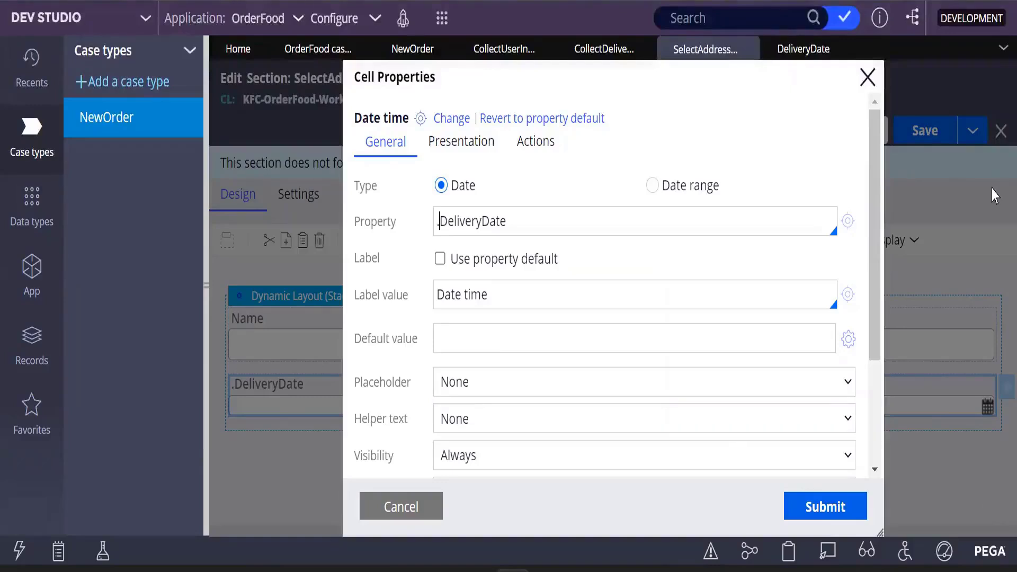
{"action": "left_click", "coordinate": [440, 260]}
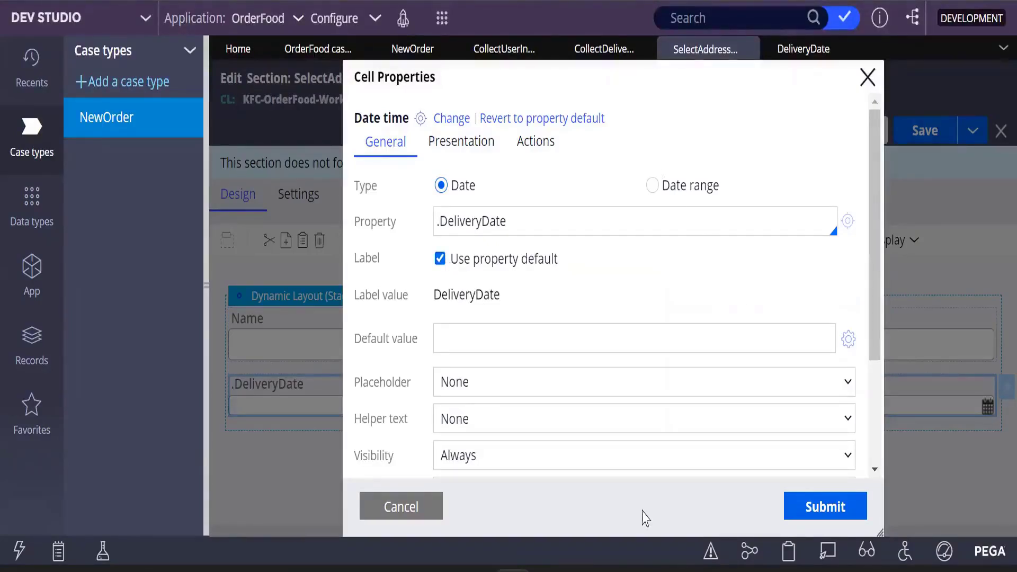
{"action": "left_click", "coordinate": [825, 507]}
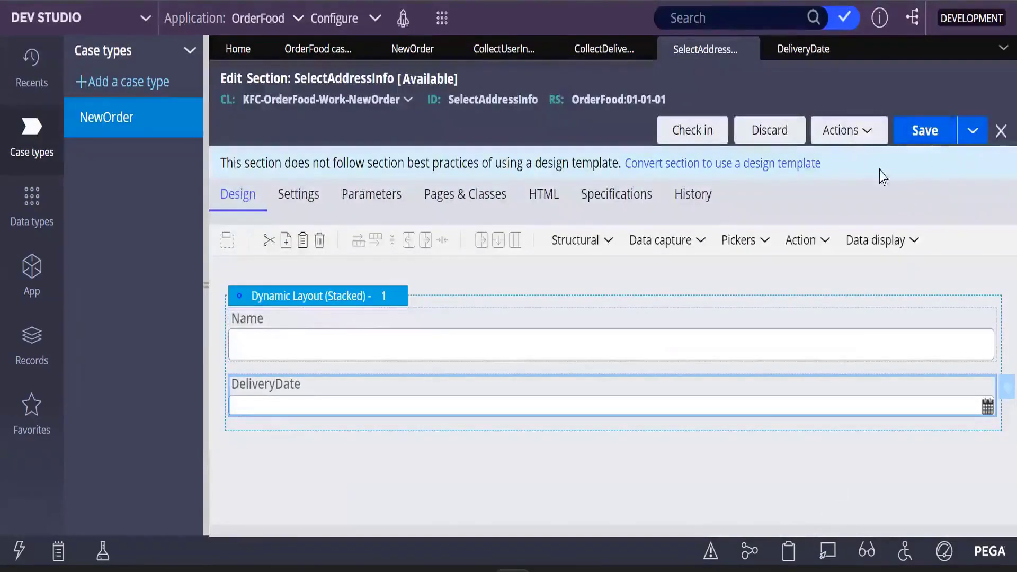
{"action": "left_click", "coordinate": [925, 136]}
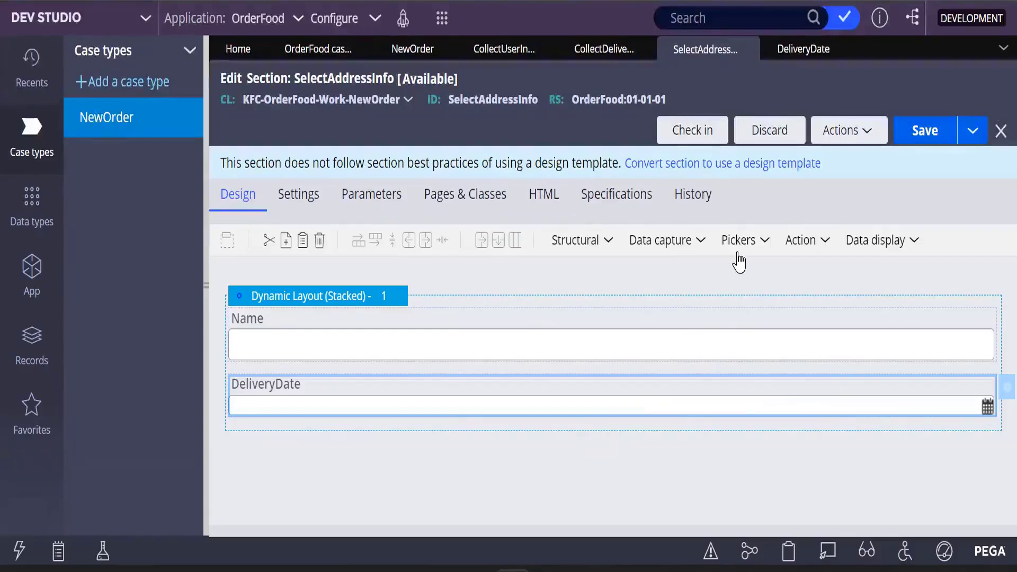
- Add a Text input field below DeliveryDate in the dynamic layout and open its cell properties
{"action": "left_click", "coordinate": [702, 243]}
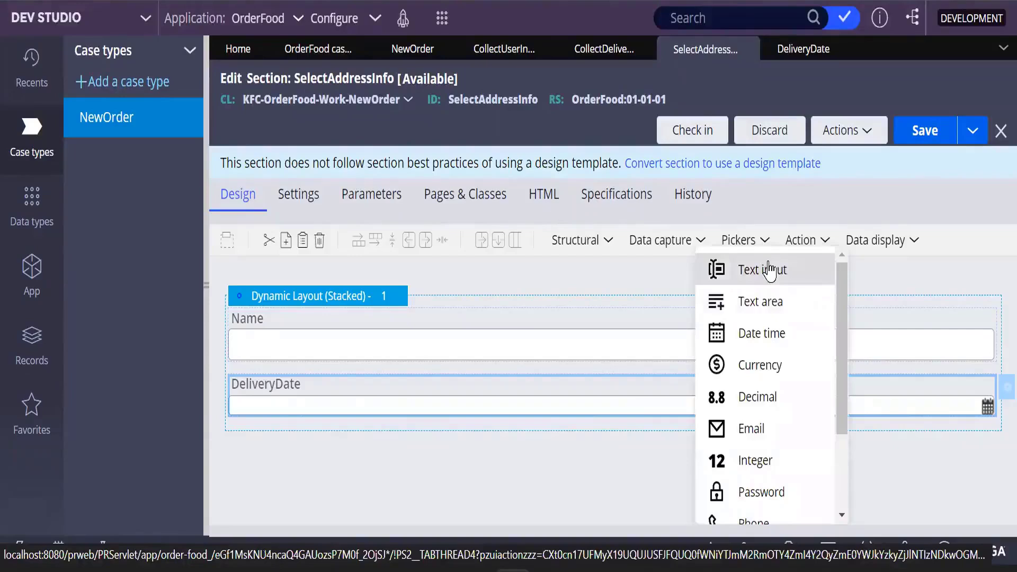
{"action": "left_click_drag", "start_coordinate": [783, 268], "coordinate": [280, 454]}
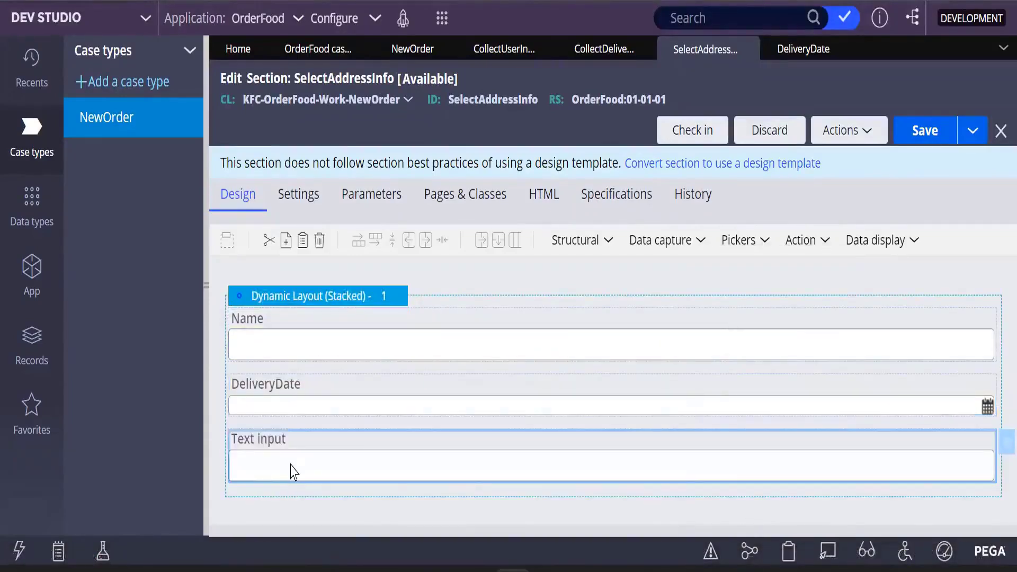
{"action": "double_click", "coordinate": [393, 479]}
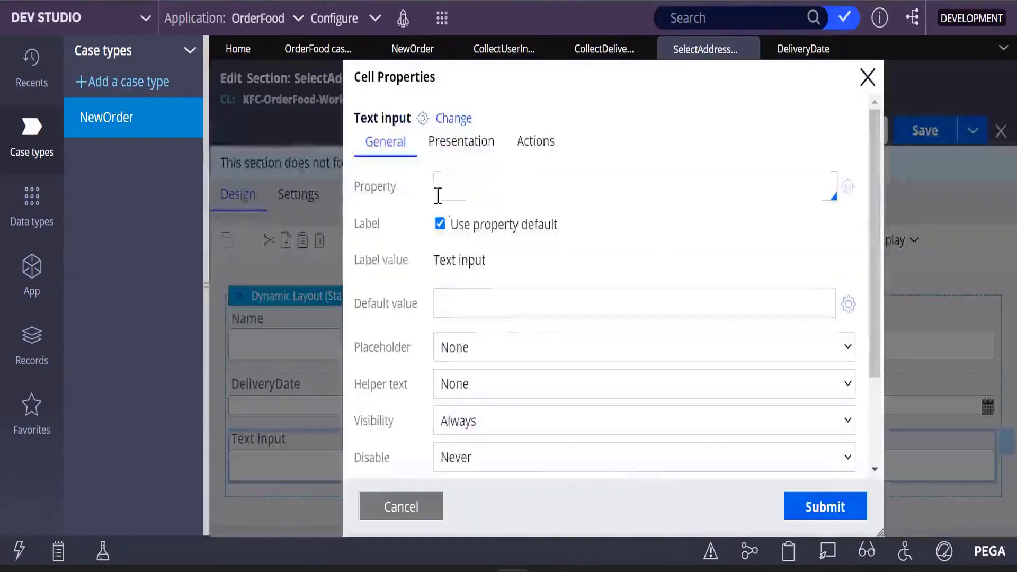
- Enter CurrentAddress as the field's property and create the new CurrentAddress property record
{"action": "left_click", "coordinate": [447, 179]}
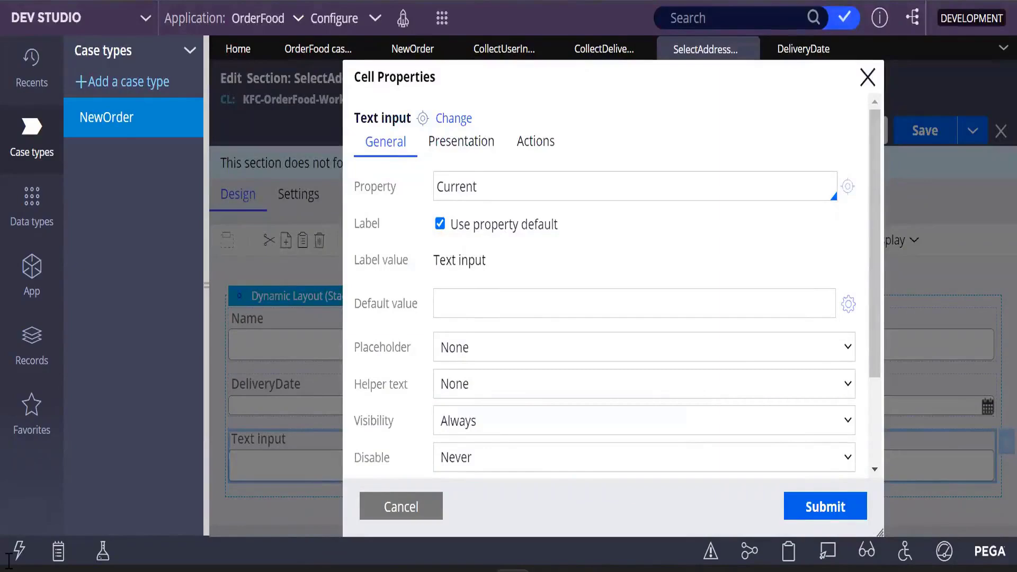
{"action": "type", "text": "CurrentAddress"}
{"action": "left_click", "coordinate": [847, 187]}
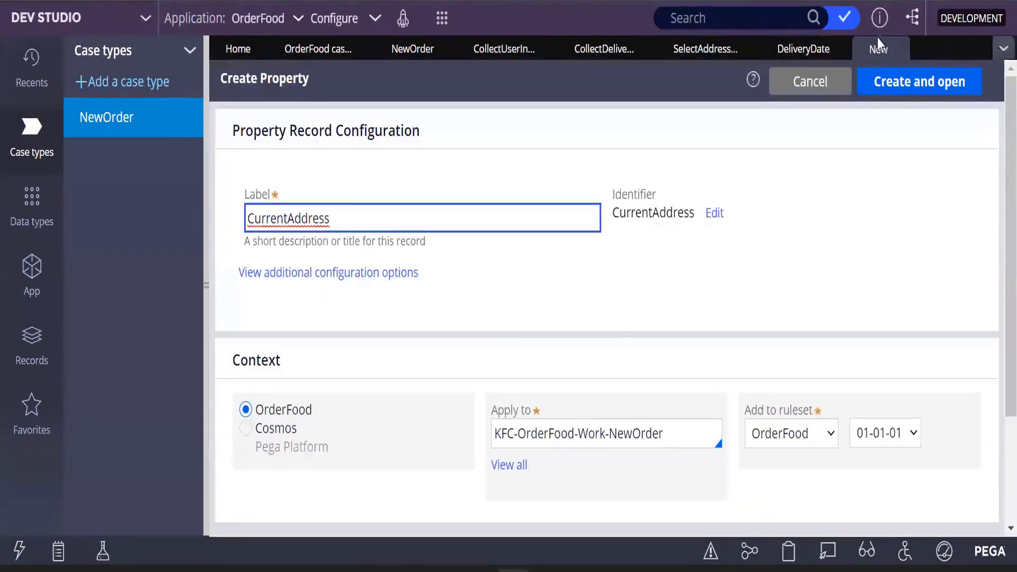
{"action": "left_click", "coordinate": [900, 80]}
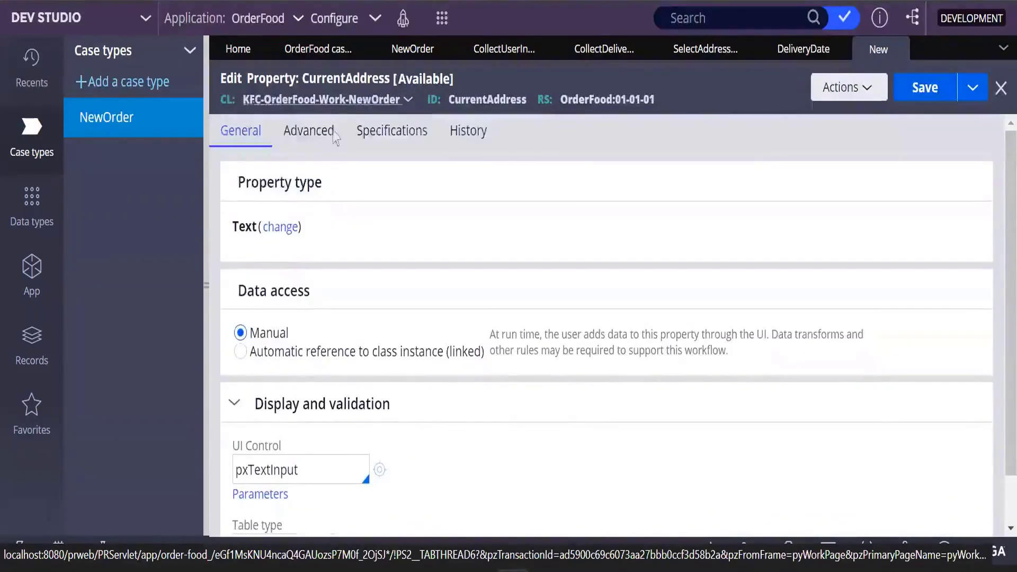
- Save the CurrentAddress property and check it out for editing
{"action": "left_click", "coordinate": [926, 89]}
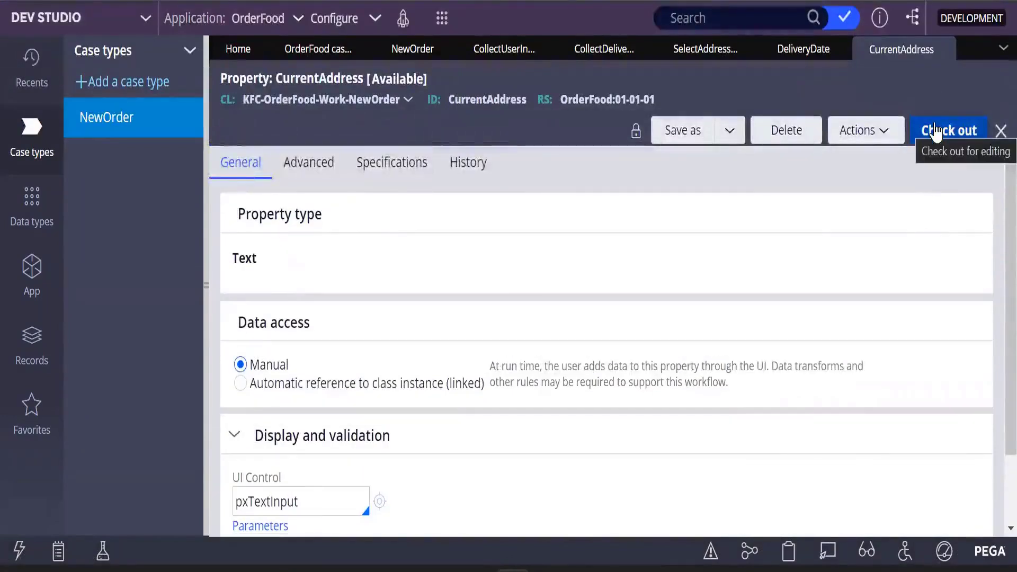
{"action": "left_click", "coordinate": [937, 132]}
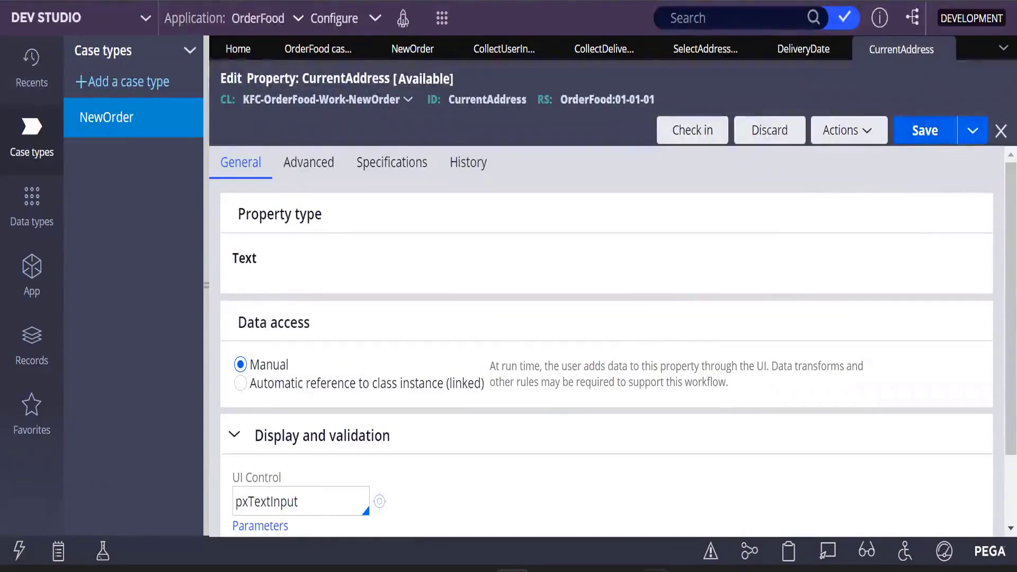
{"action": "scroll", "coordinate": [556, 410], "scroll_direction": "down", "scroll_amount": 2}
{"action": "scroll", "coordinate": [556, 410], "scroll_direction": "up", "scroll_amount": 2}
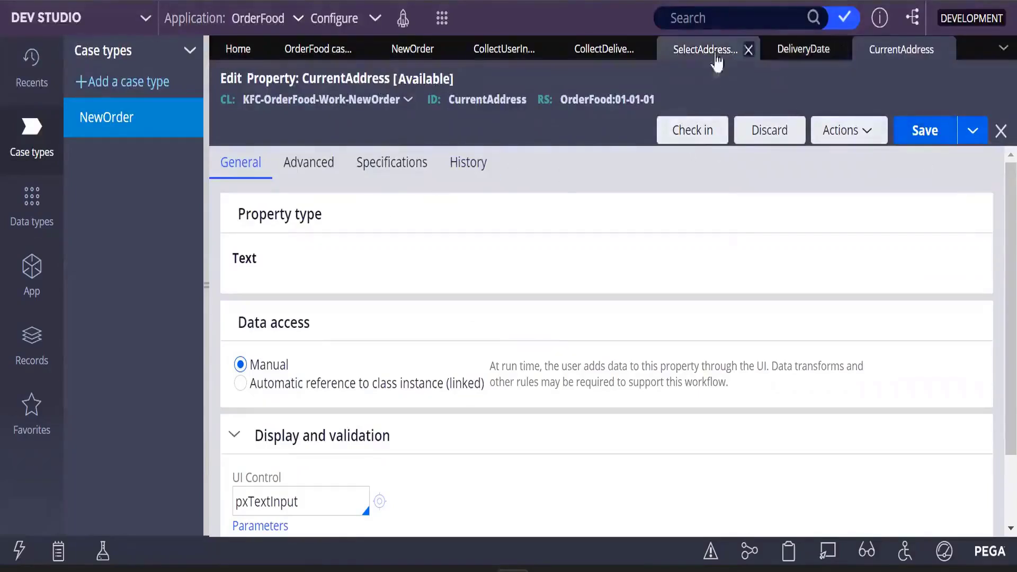
- Bind the text input to the .CurrentAddress property in the section's cell properties and submit
{"action": "left_click", "coordinate": [701, 53]}
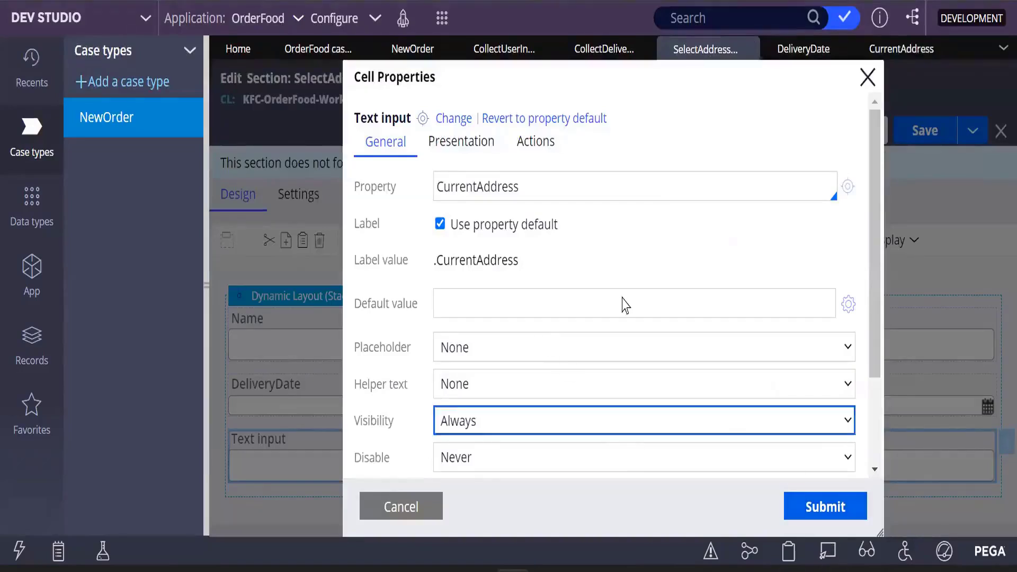
{"action": "left_click", "coordinate": [540, 183]}
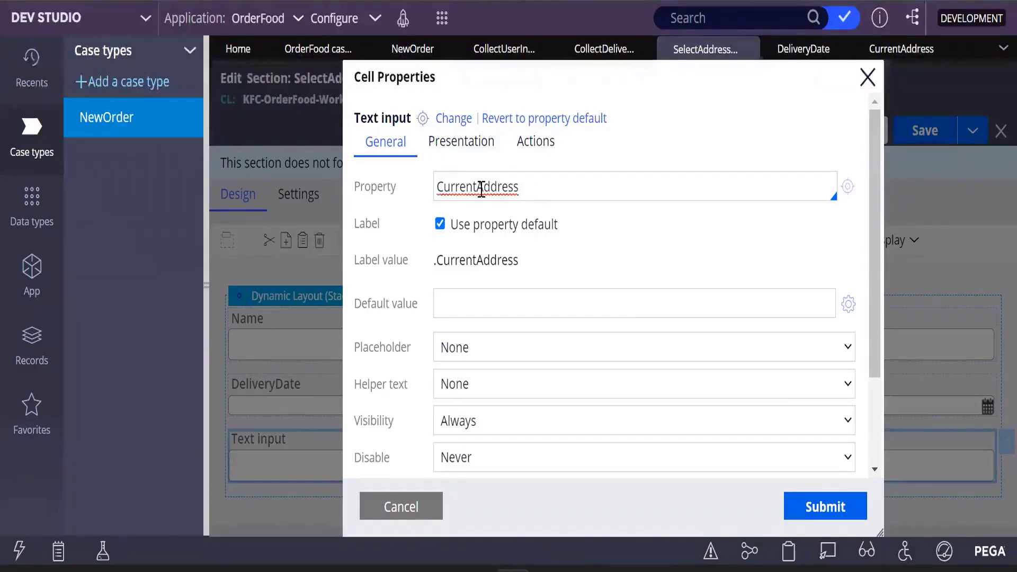
{"action": "left_click", "coordinate": [439, 183]}
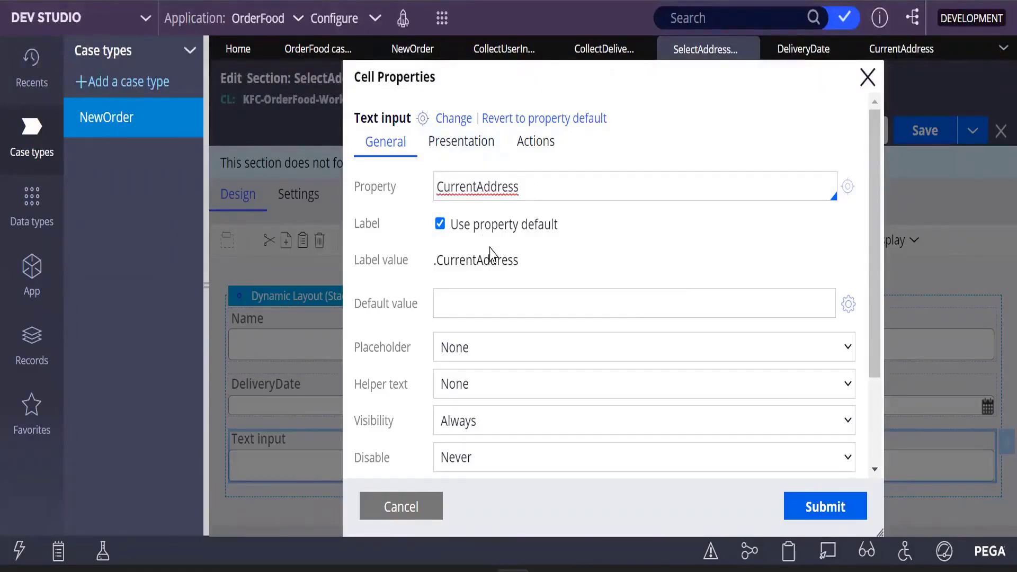
{"action": "type", "text": "."}
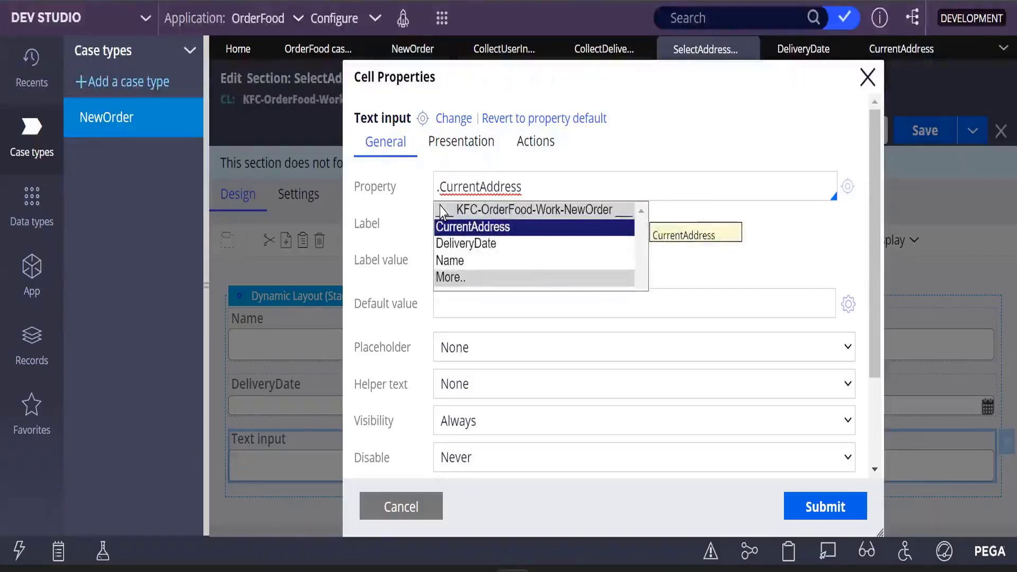
{"action": "left_click", "coordinate": [478, 228]}
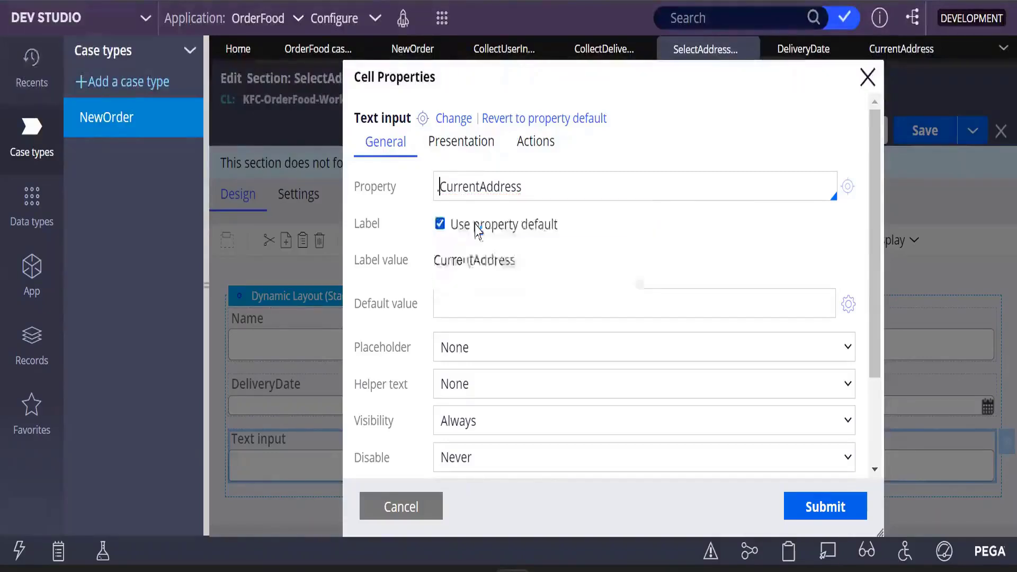
{"action": "left_click", "coordinate": [835, 505]}
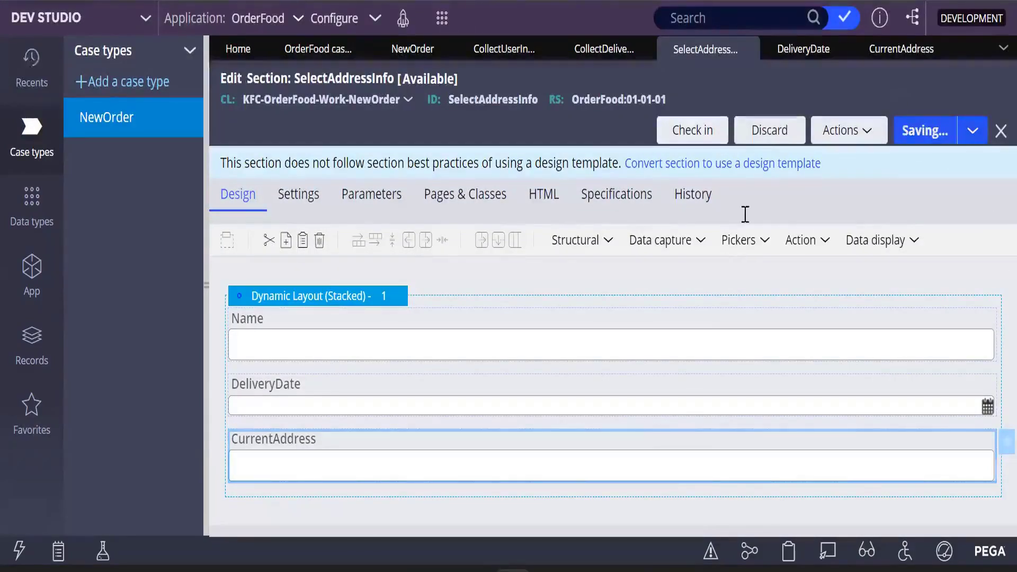
- Add another Text input field below CurrentAddress and open its cell properties
{"action": "left_click", "coordinate": [713, 239]}
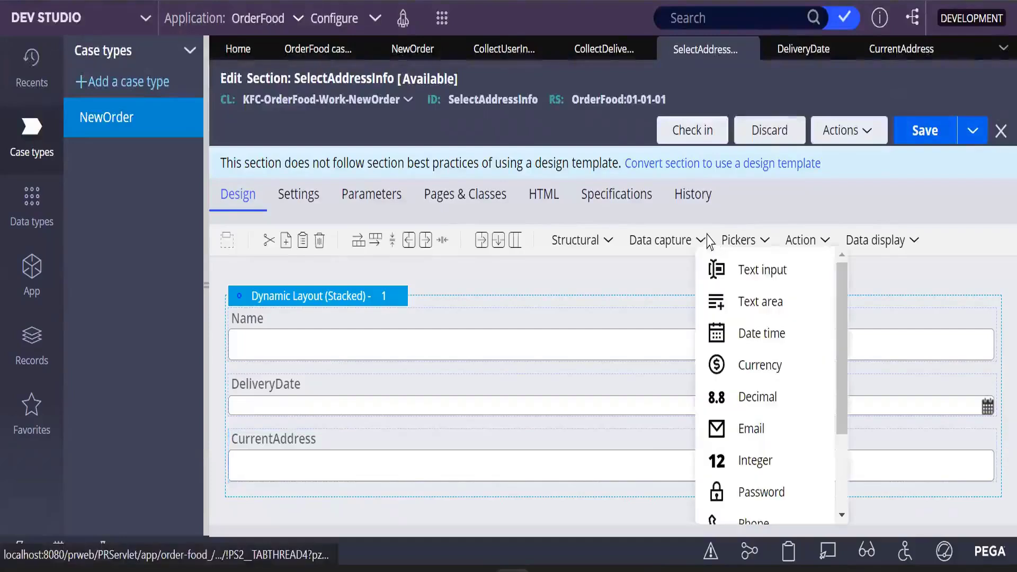
{"action": "left_click_drag", "start_coordinate": [773, 283], "coordinate": [474, 386]}
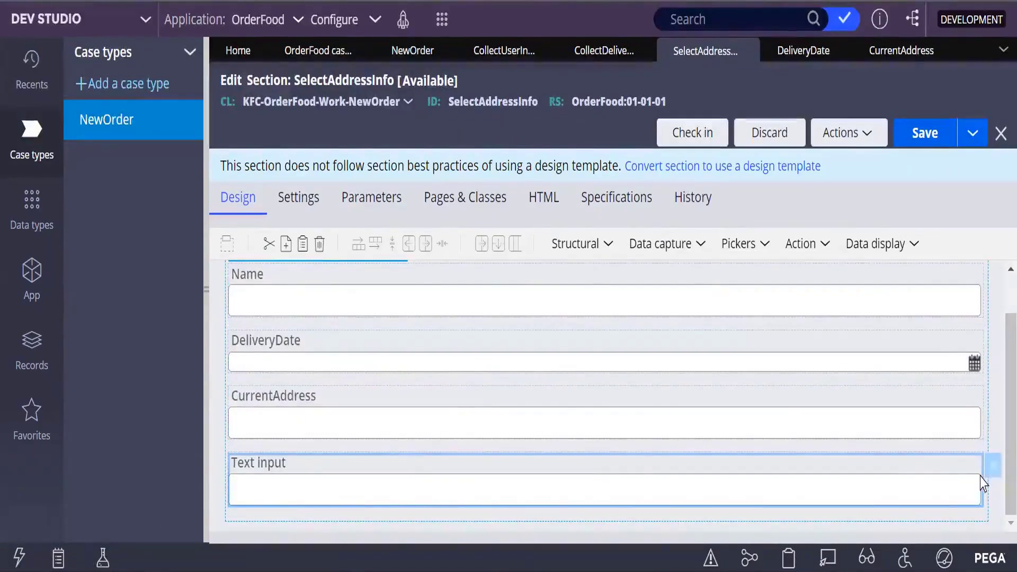
{"action": "double_click", "coordinate": [867, 487]}
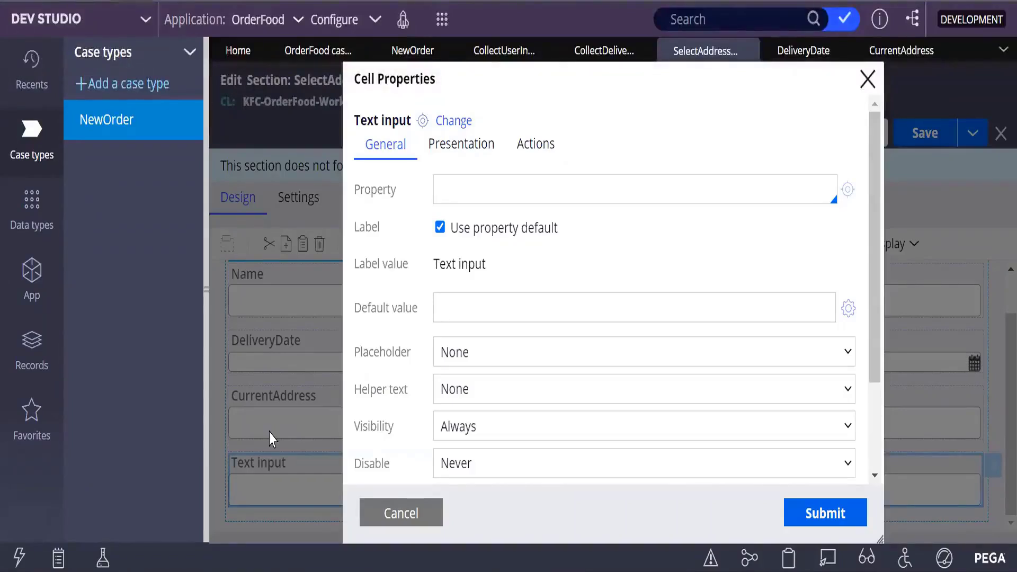
- Enter Zipcode as the field's property and create the new Zipcode property record
{"action": "type", "text": "Zipcode"}
{"action": "left_click", "coordinate": [848, 190]}
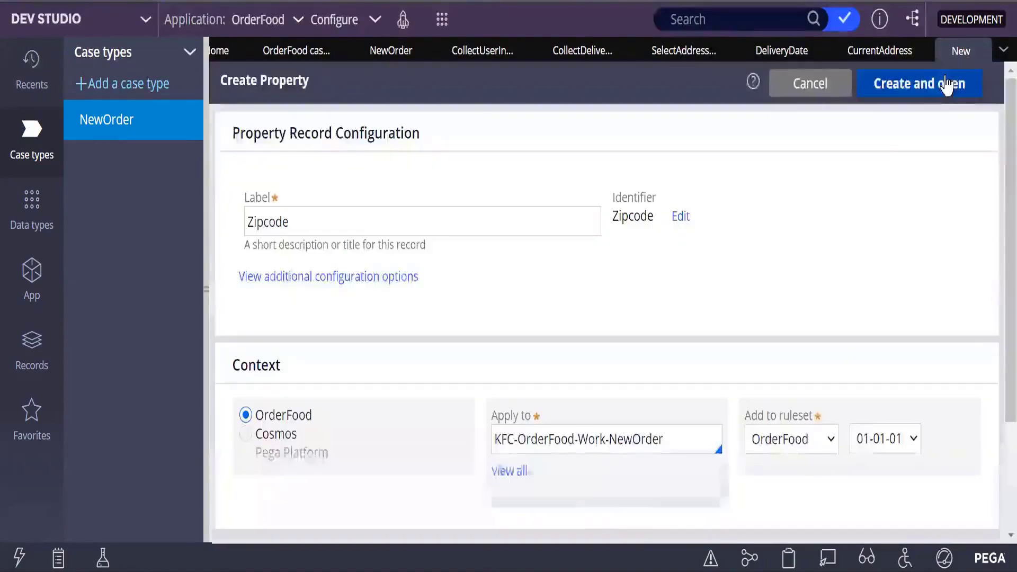
{"action": "left_click", "coordinate": [947, 83]}
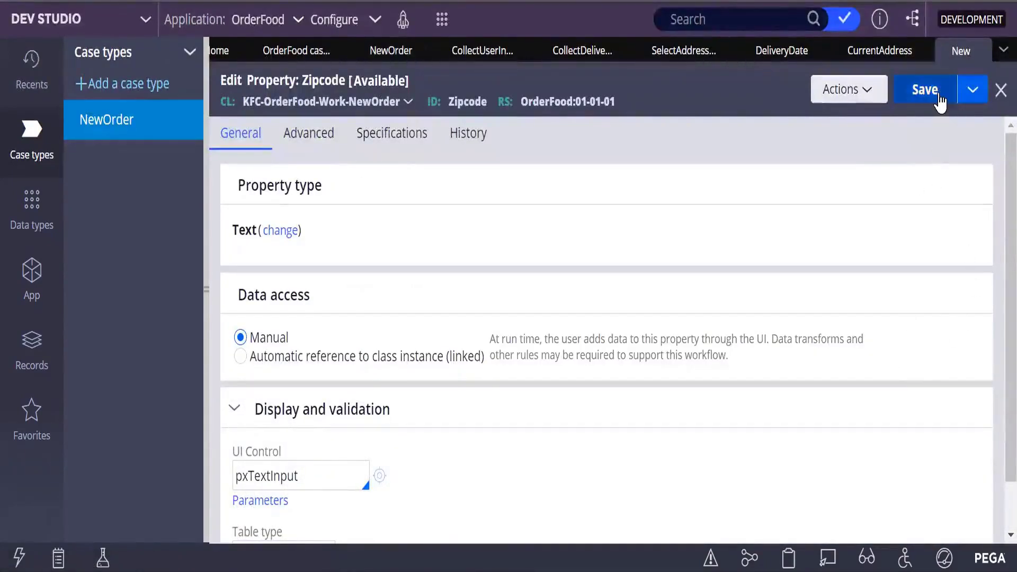
- Save the Zipcode property and check it out for editing
{"action": "left_click", "coordinate": [925, 89]}
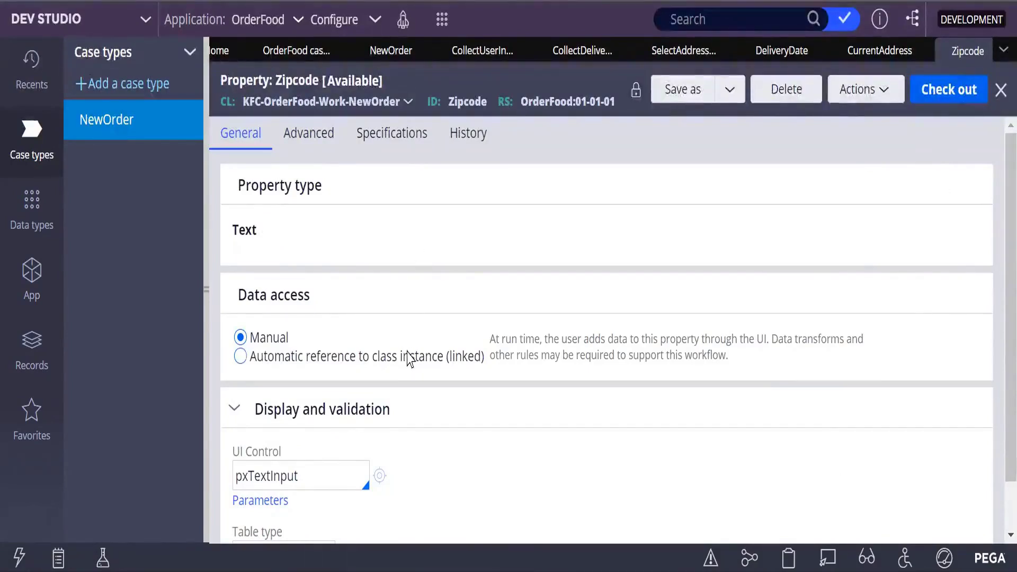
{"action": "left_click", "coordinate": [950, 90]}
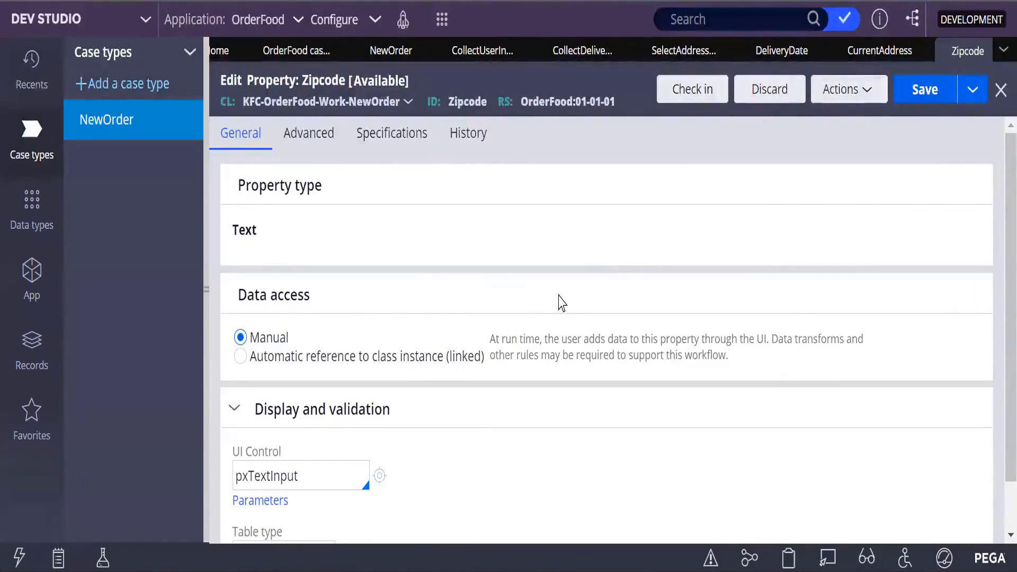
- Bind the Zipcode text input to the .Zipcode property in the section's cell properties and submit
{"action": "scroll", "coordinate": [562, 297], "scroll_direction": "down", "scroll_amount": 2}
{"action": "left_click", "coordinate": [688, 51]}
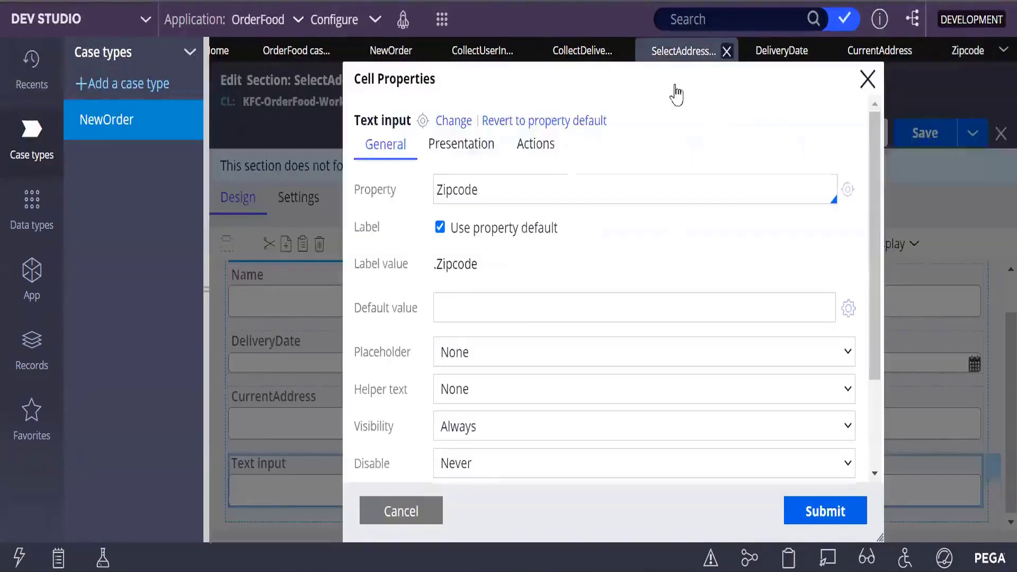
{"action": "left_click", "coordinate": [440, 190]}
{"action": "type", "text": "."}
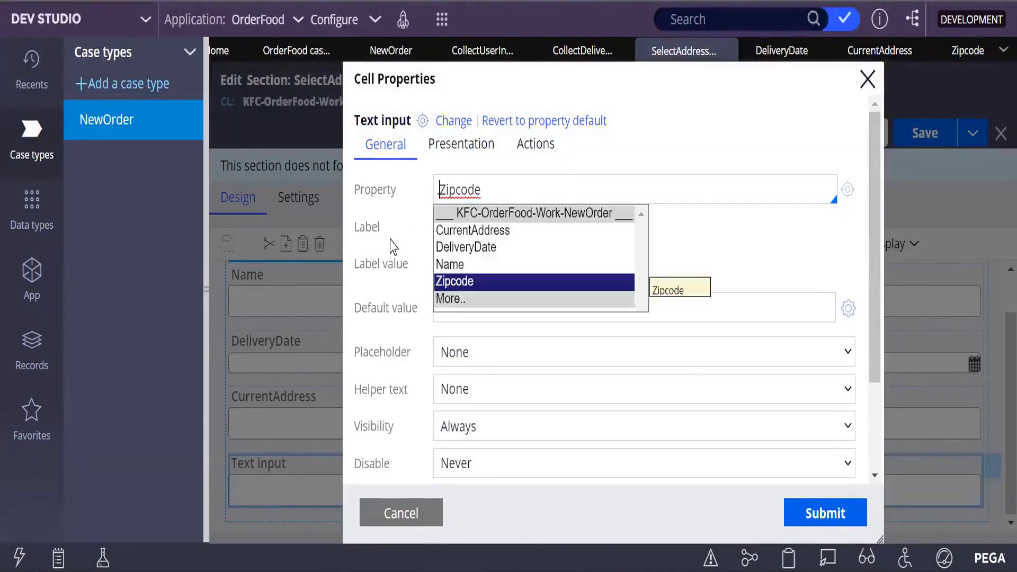
{"action": "left_click", "coordinate": [456, 281]}
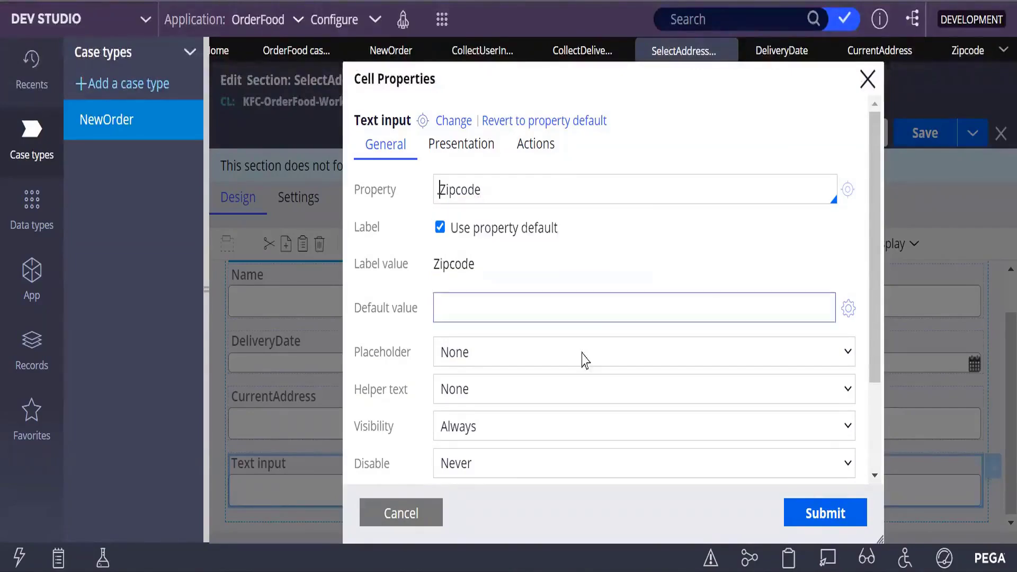
{"action": "left_click", "coordinate": [824, 518]}
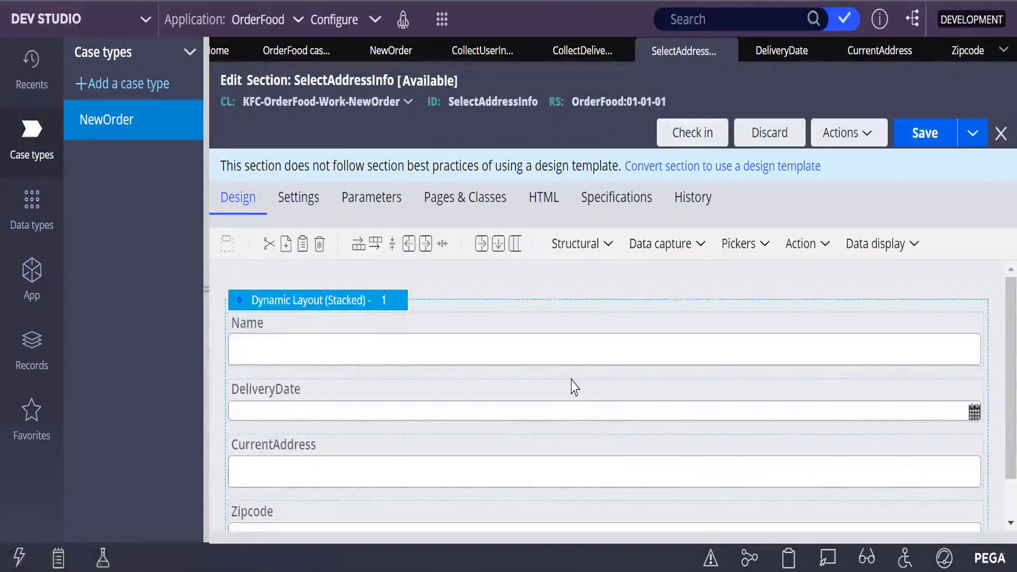
- Add a second dynamic layout below the existing one in the section
{"action": "scroll", "coordinate": [575, 387], "scroll_direction": "down", "scroll_amount": 1}
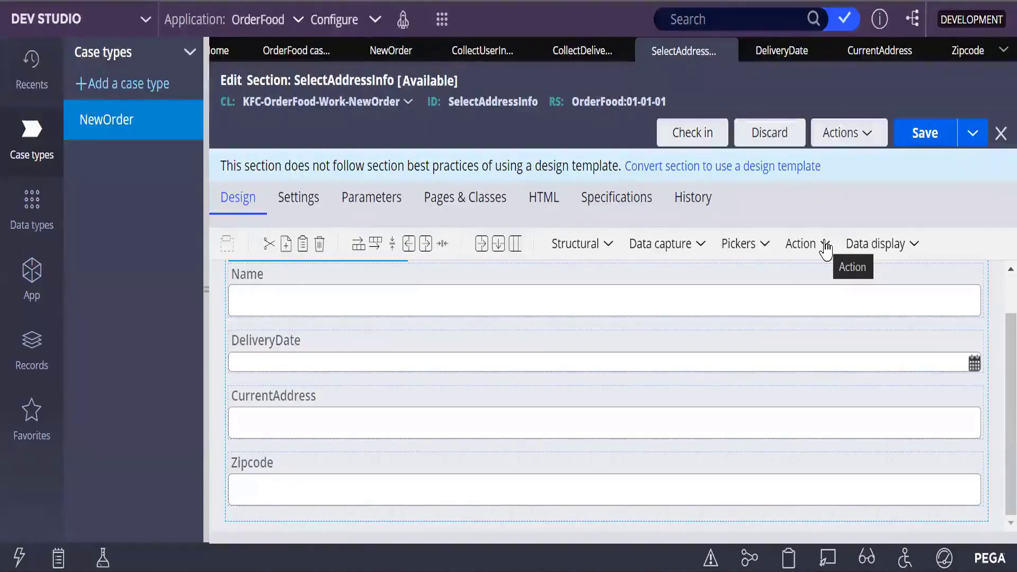
{"action": "left_click", "coordinate": [609, 249]}
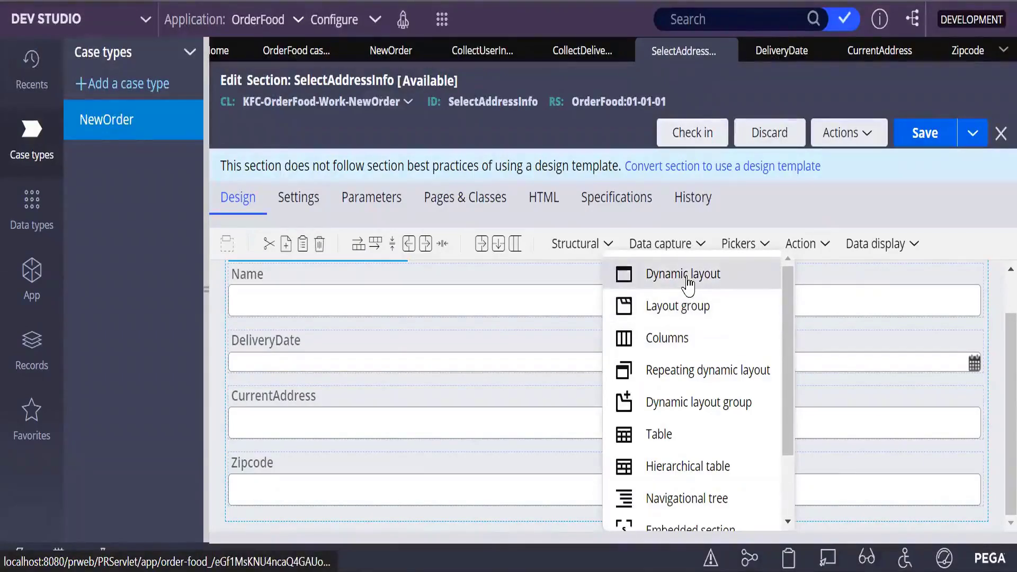
{"action": "left_click_drag", "start_coordinate": [687, 280], "coordinate": [405, 526]}
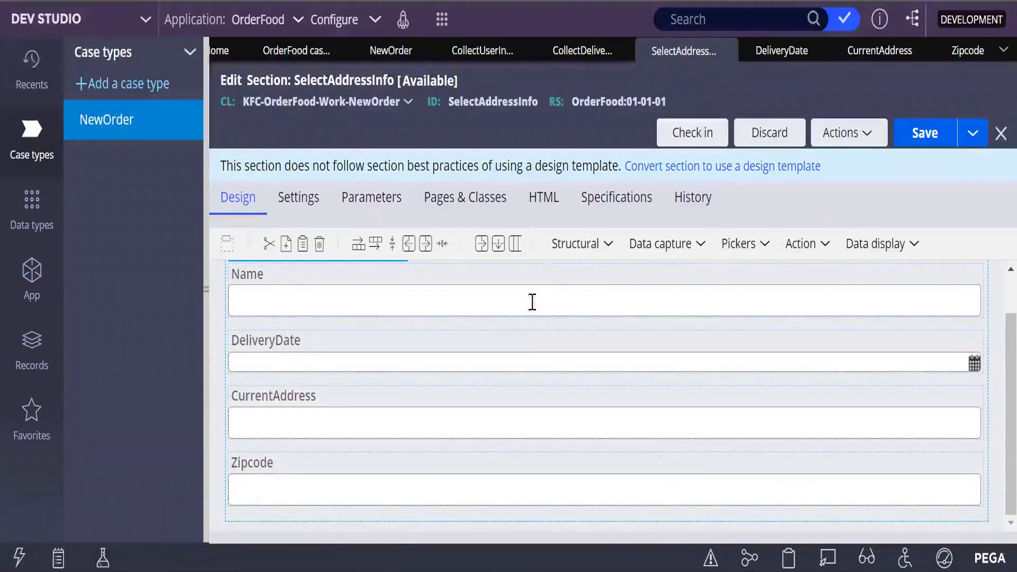
{"action": "left_click", "coordinate": [608, 245]}
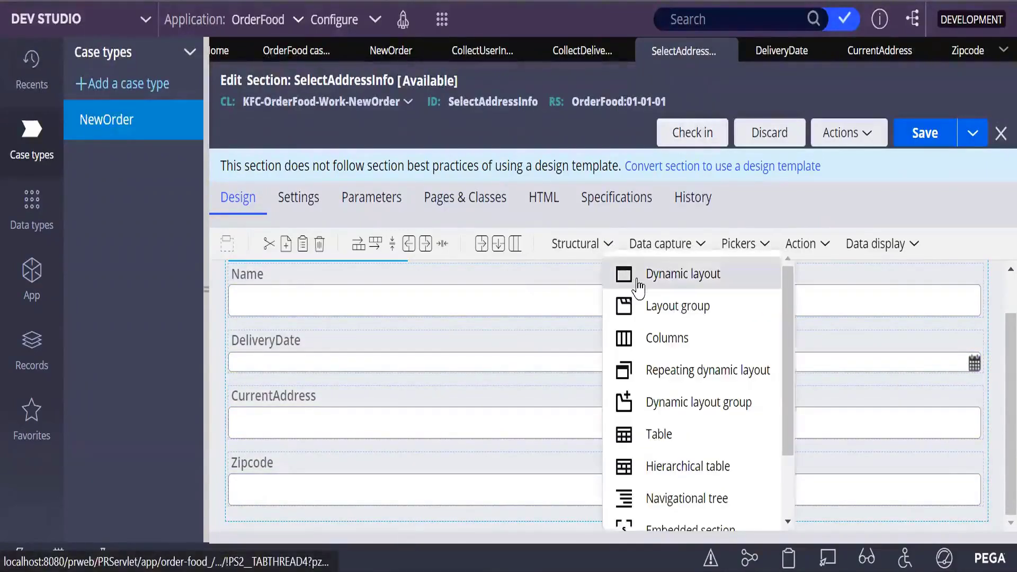
{"action": "left_click_drag", "start_coordinate": [633, 284], "coordinate": [371, 504]}
{"action": "scroll", "coordinate": [431, 466], "scroll_direction": "down", "scroll_amount": 2}
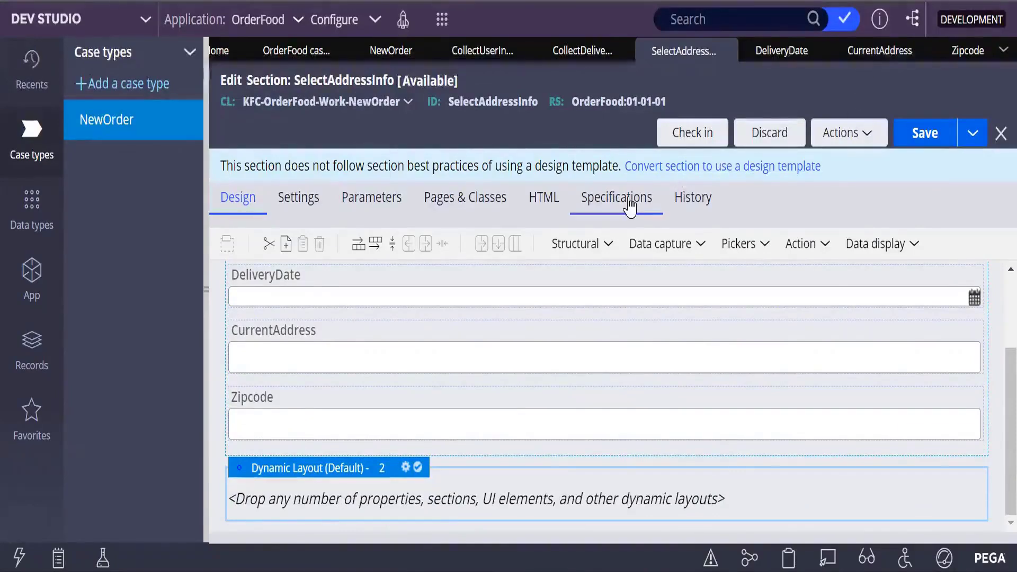
- Add a Text input field into the new dynamic layout
{"action": "left_click", "coordinate": [704, 245]}
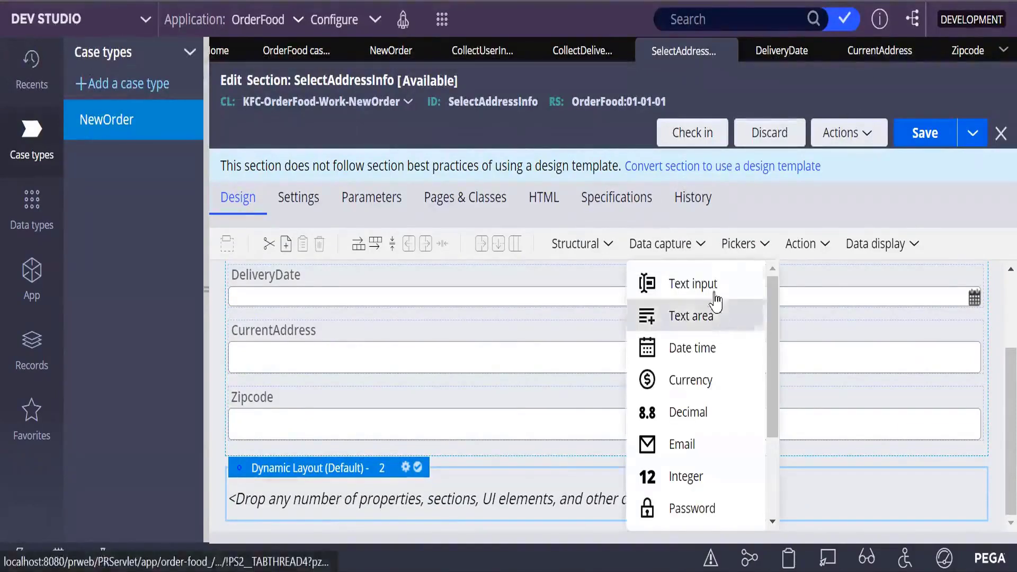
{"action": "left_click_drag", "start_coordinate": [713, 296], "coordinate": [426, 490]}
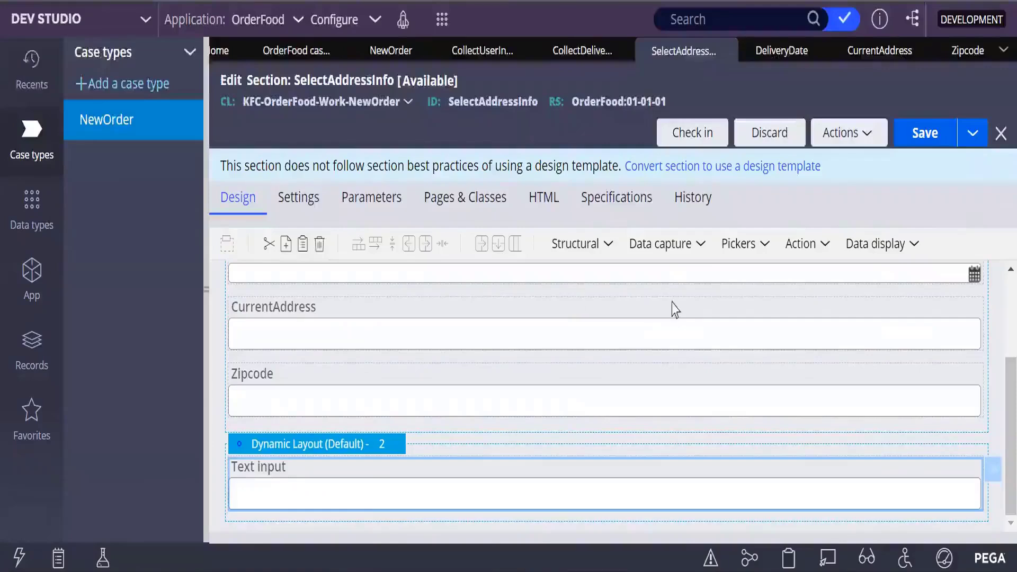
{"action": "double_click", "coordinate": [335, 480]}
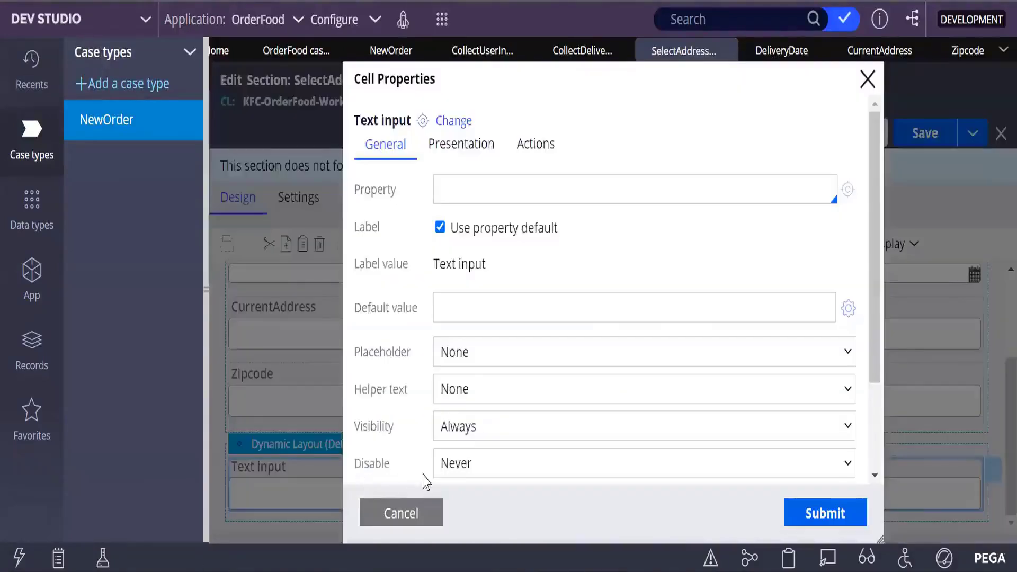
{"action": "left_click", "coordinate": [869, 81]}
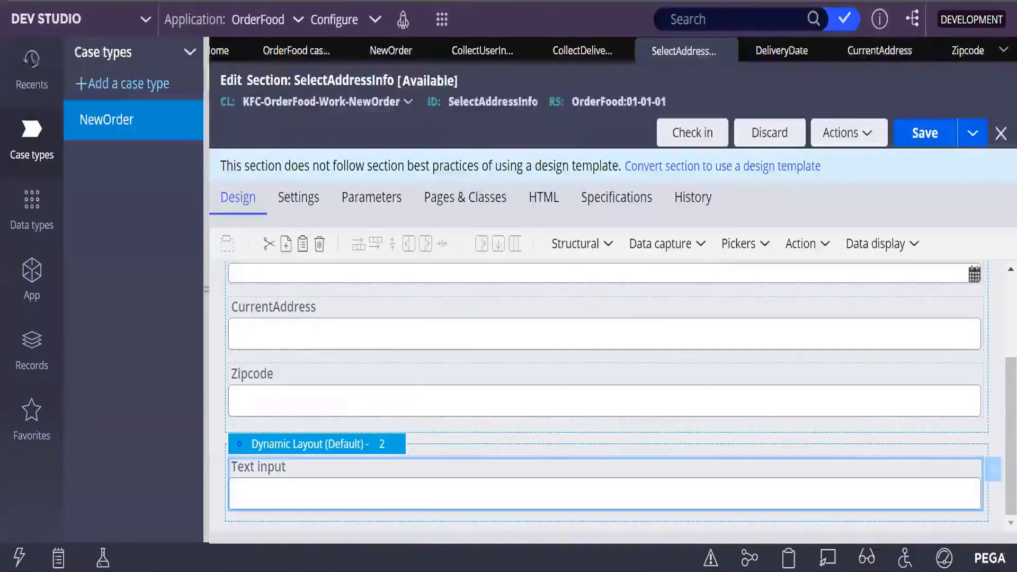
- Add three more Text input fields into the new dynamic layout
{"action": "left_click", "coordinate": [700, 245]}
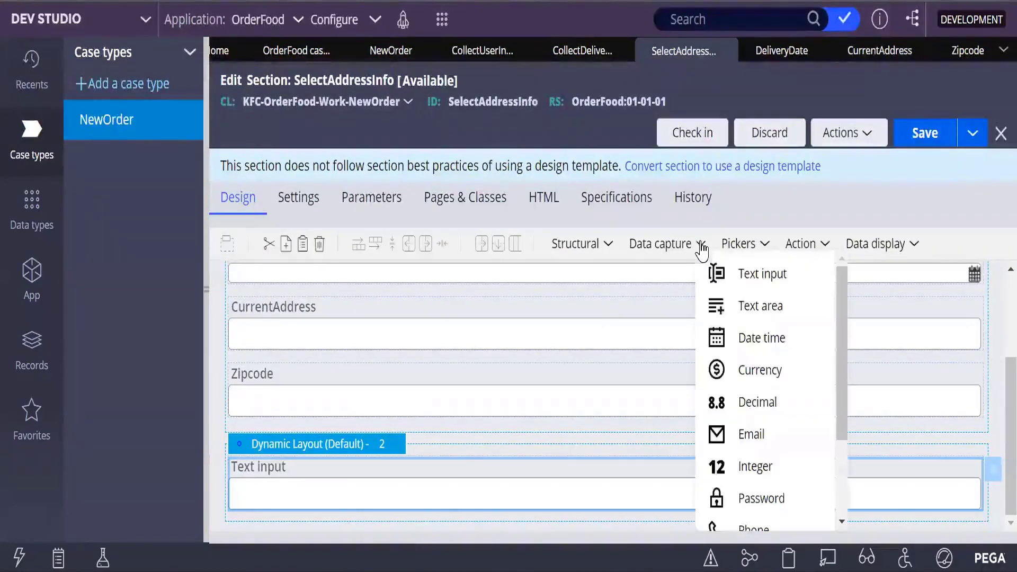
{"action": "left_click_drag", "start_coordinate": [725, 288], "coordinate": [444, 520]}
{"action": "left_click", "coordinate": [699, 244]}
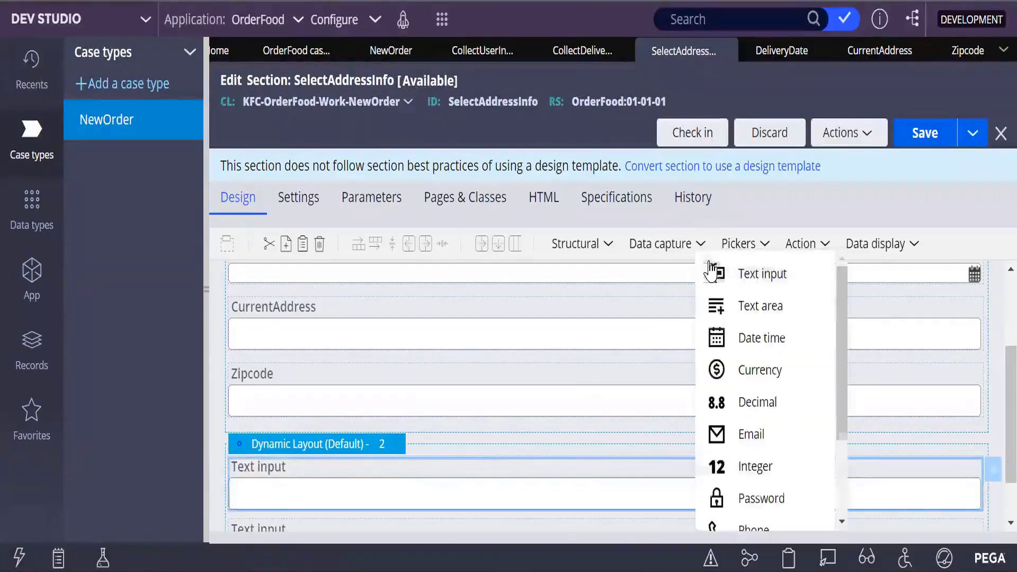
{"action": "left_click_drag", "start_coordinate": [745, 286], "coordinate": [488, 493]}
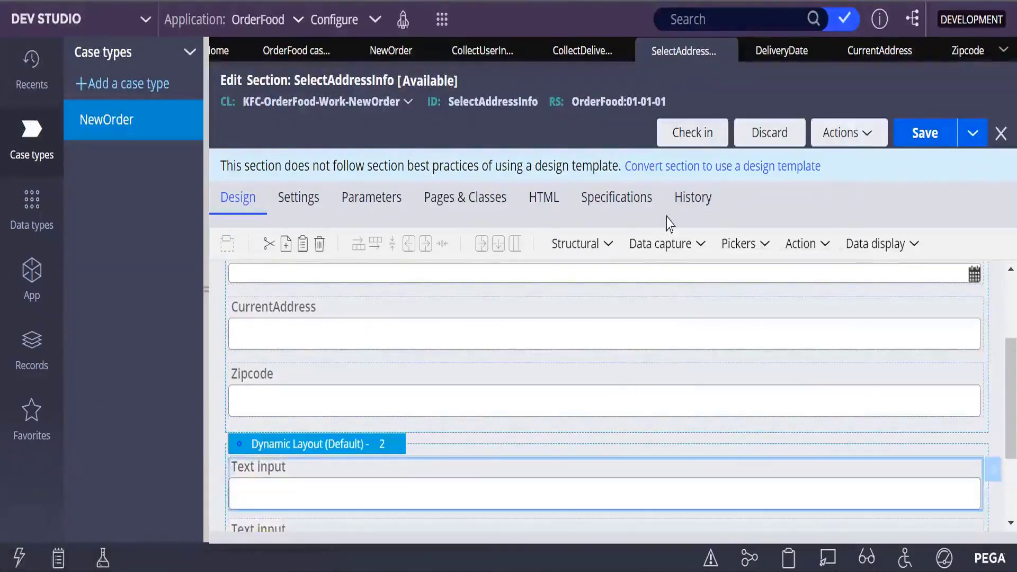
{"action": "left_click", "coordinate": [699, 244]}
{"action": "left_click_drag", "start_coordinate": [734, 272], "coordinate": [484, 481]}
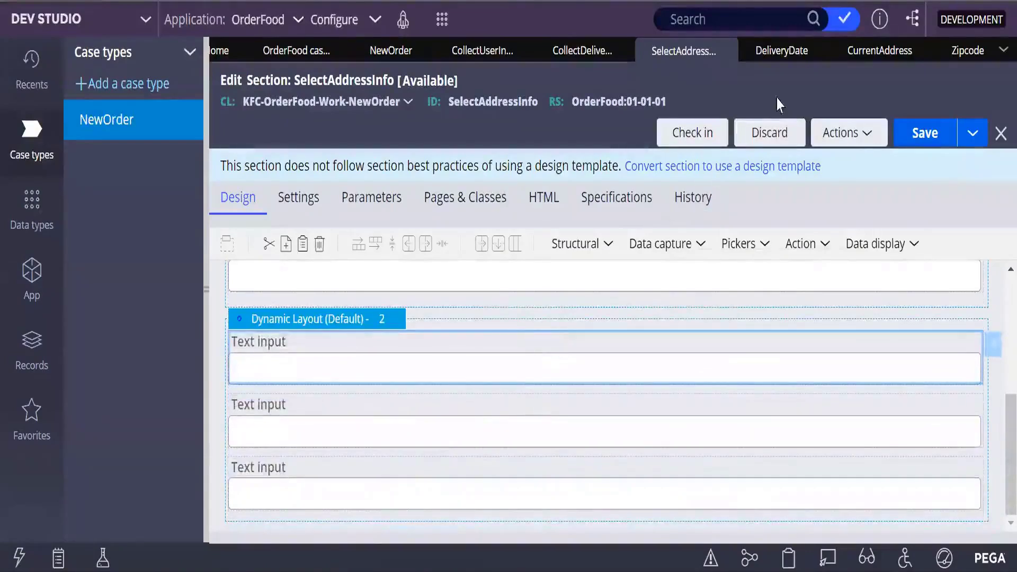
{"action": "left_click", "coordinate": [699, 247]}
{"action": "left_click_drag", "start_coordinate": [709, 268], "coordinate": [479, 470]}
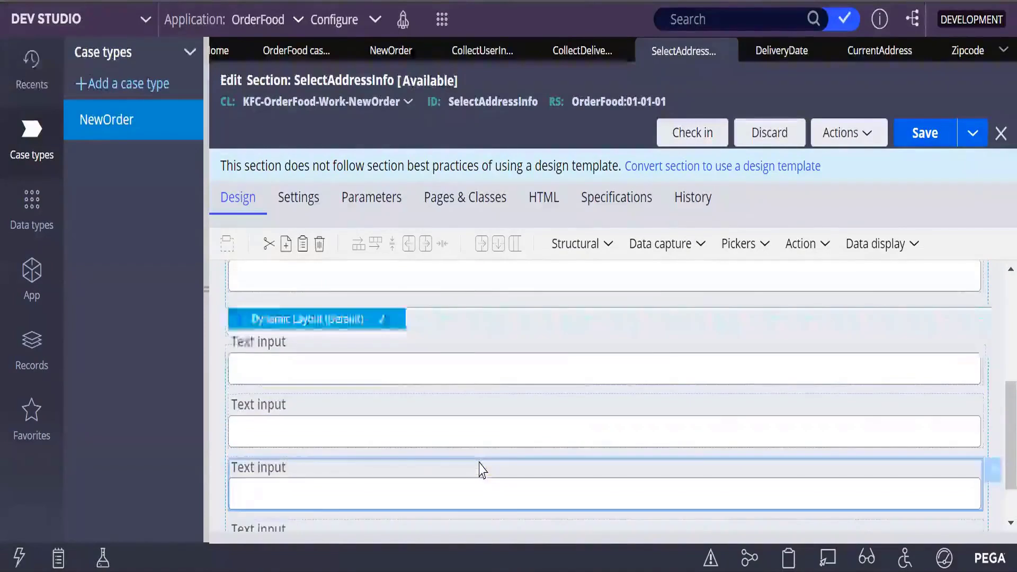
- Enter DeliveryAddress as the first new field's property, then create and save the DeliveryAddress property record
{"action": "left_click", "coordinate": [355, 360]}
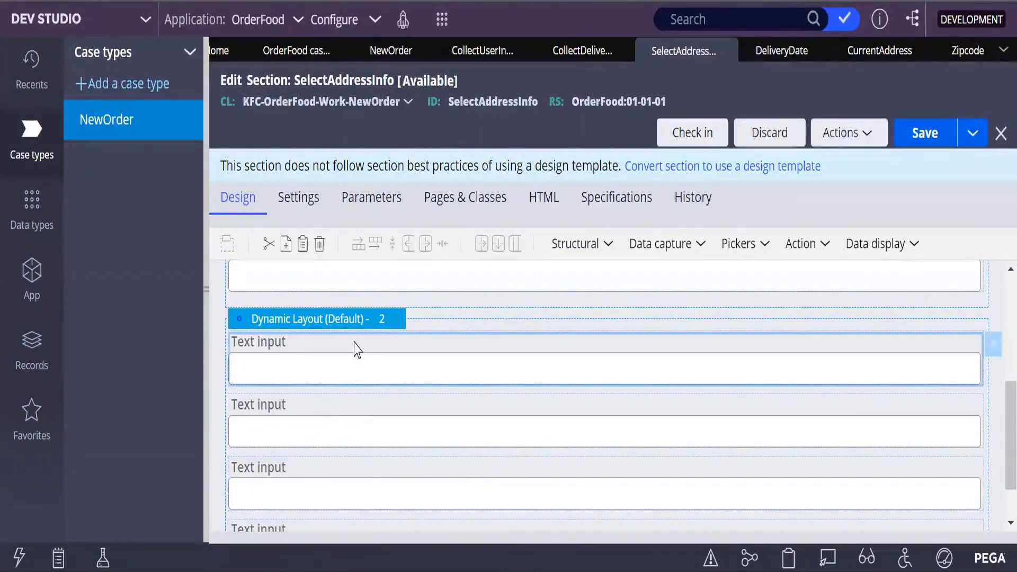
{"action": "double_click", "coordinate": [480, 368]}
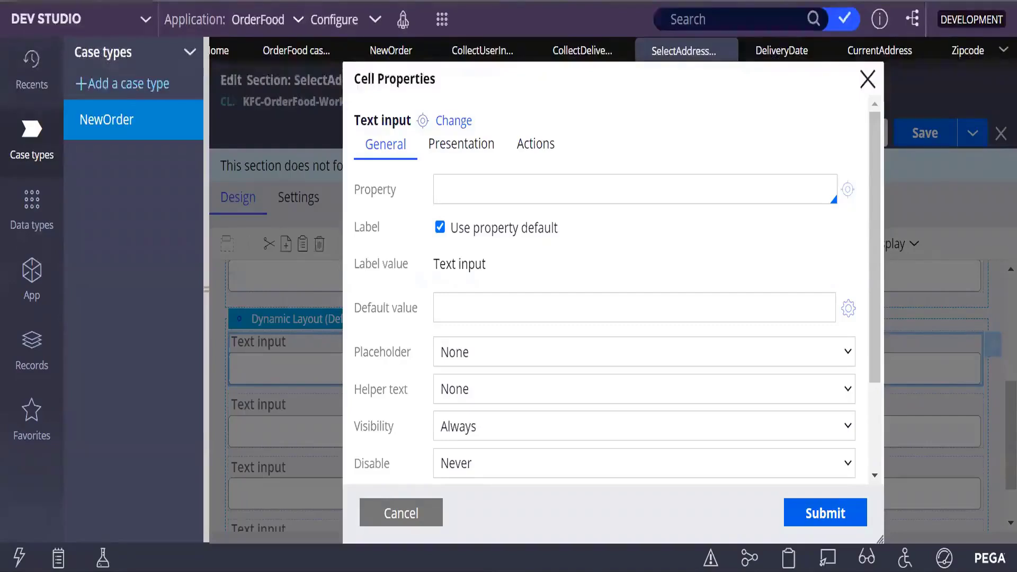
{"action": "type", "text": "DeliveryAddress"}
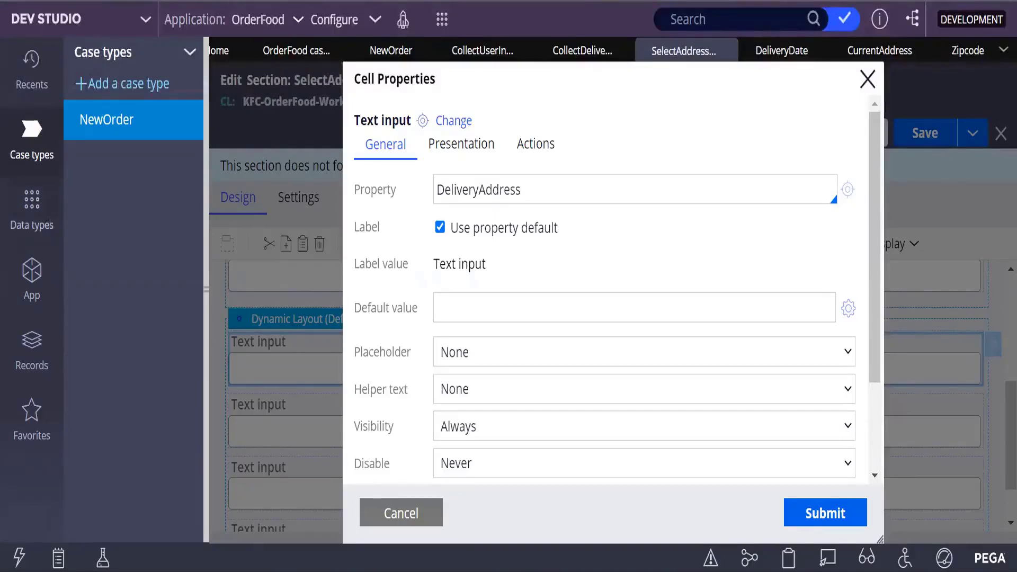
{"action": "left_click", "coordinate": [849, 189]}
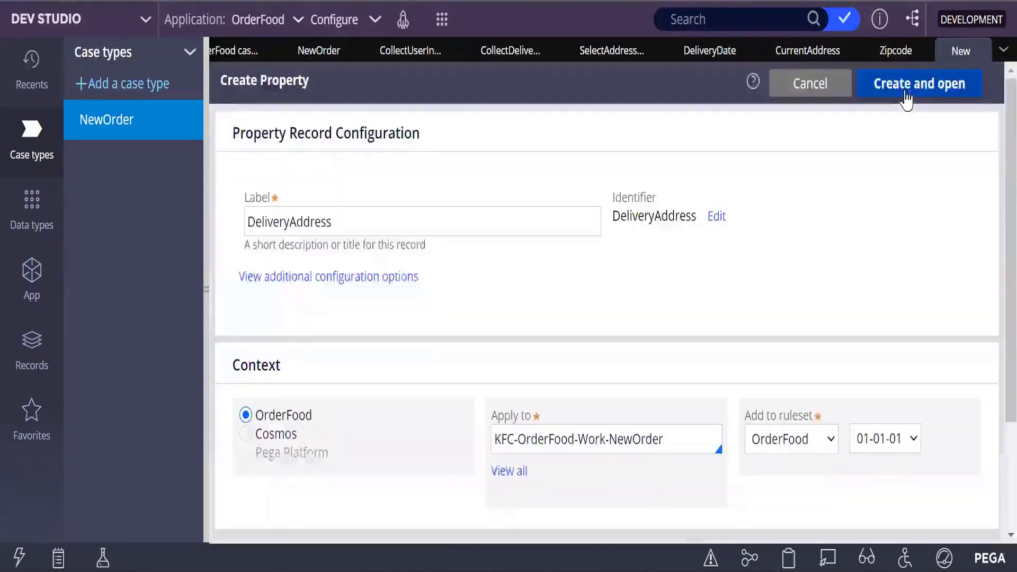
{"action": "left_click", "coordinate": [903, 92]}
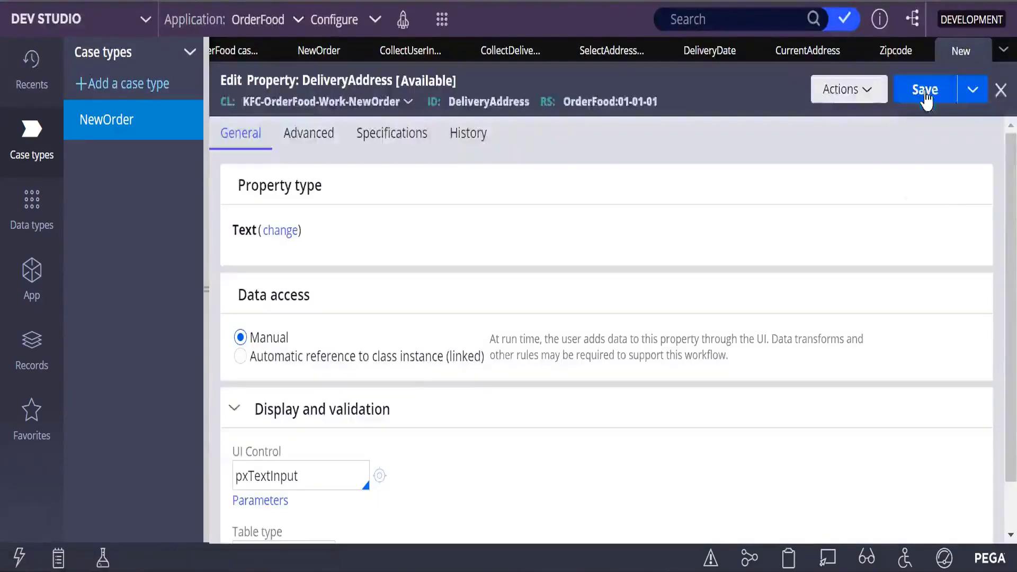
{"action": "left_click", "coordinate": [903, 92]}
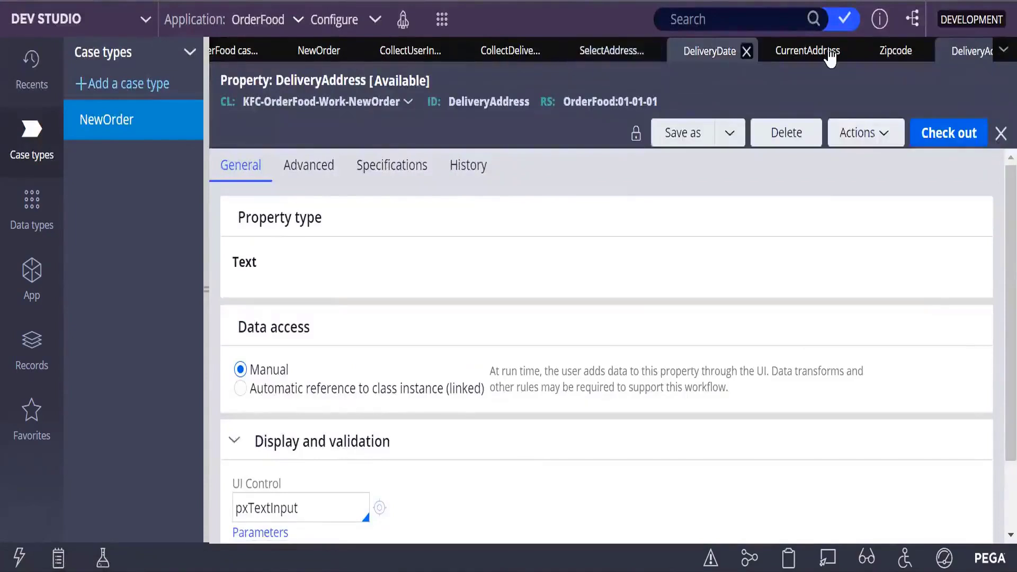
- Bind the first new field to the .DeliveryAddress property in the section's cell properties and submit
{"action": "left_click", "coordinate": [605, 53]}
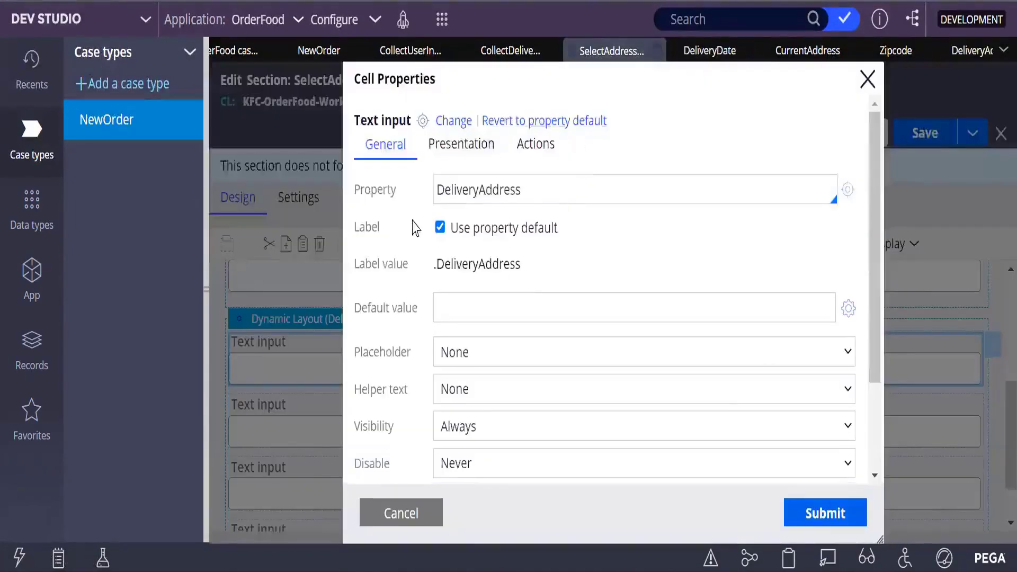
{"action": "left_click", "coordinate": [364, 395]}
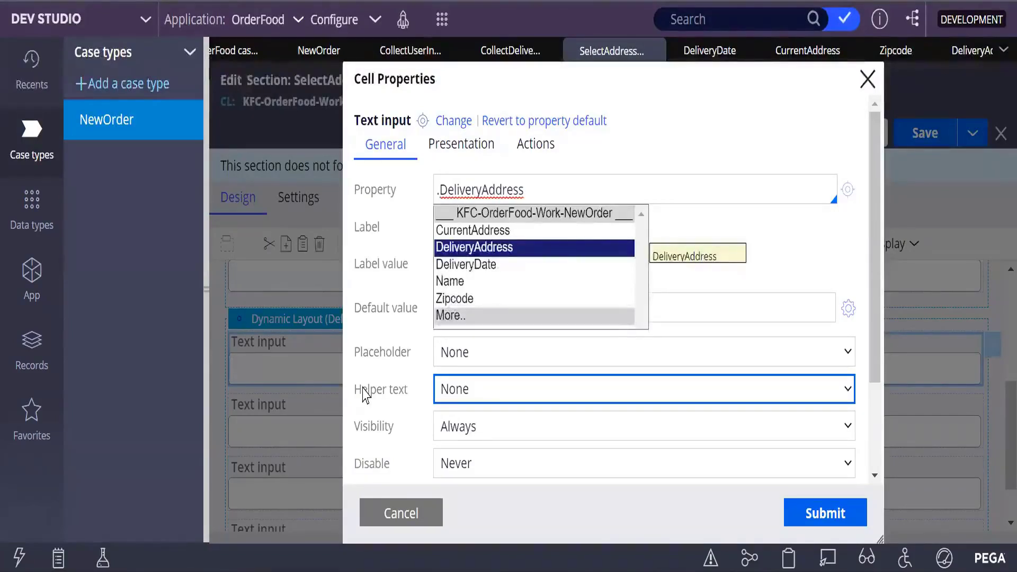
{"action": "key", "text": "Down"}
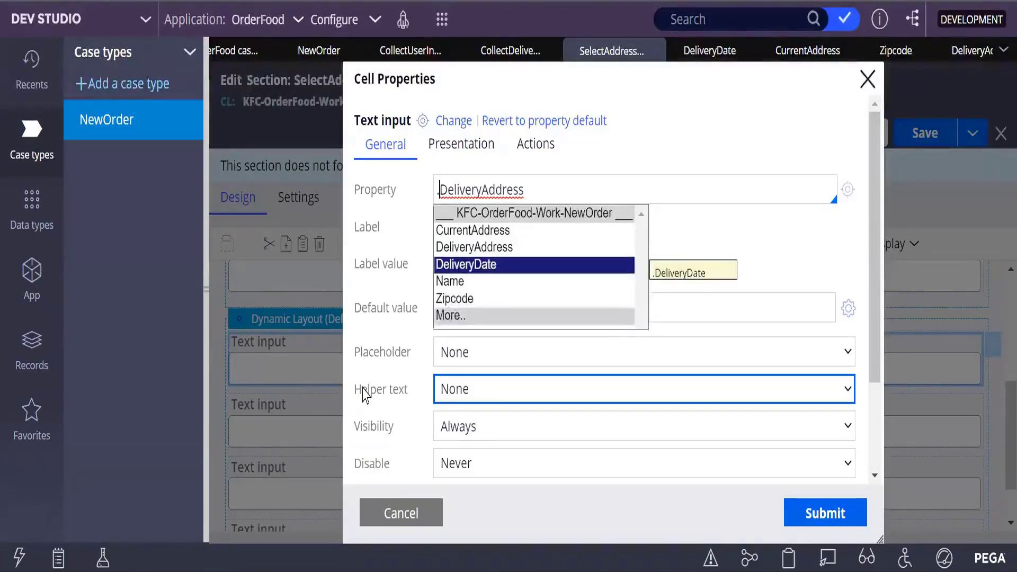
{"action": "left_click", "coordinate": [475, 249]}
{"action": "left_click", "coordinate": [827, 513]}
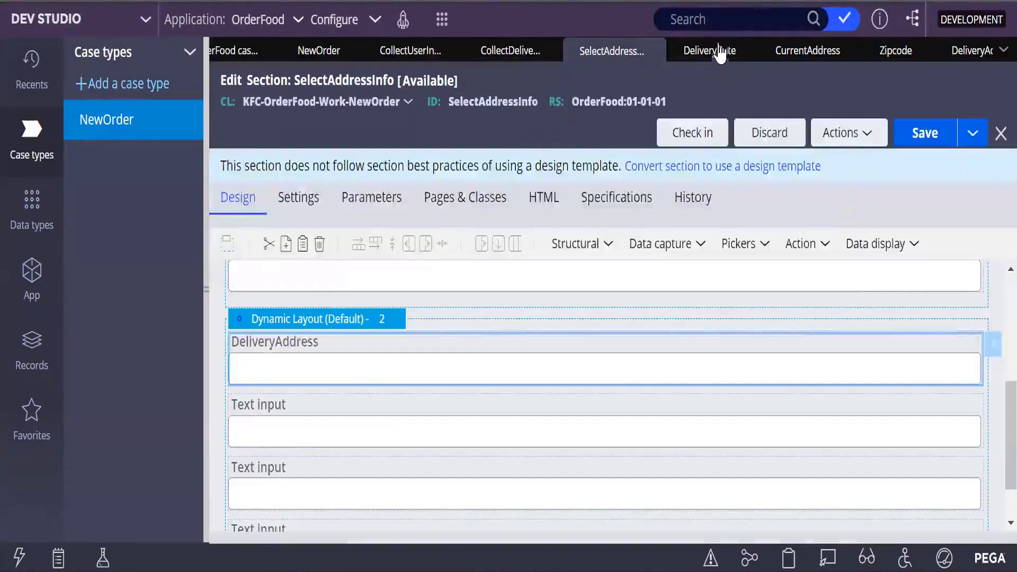
- Close the DeliveryDate, CurrentAddress and Zipcode property tabs
{"action": "left_click", "coordinate": [746, 52]}
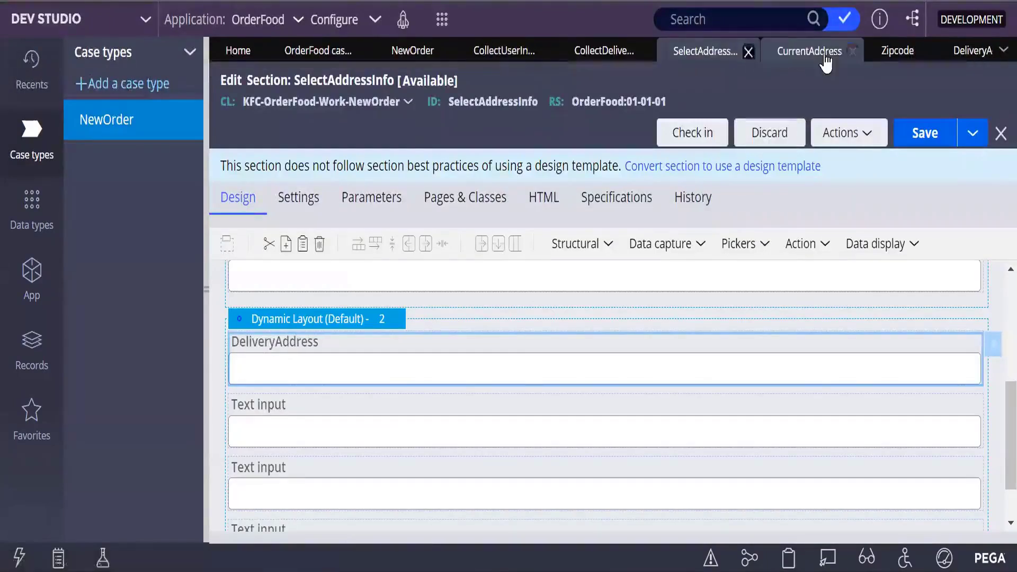
{"action": "left_click", "coordinate": [851, 51]}
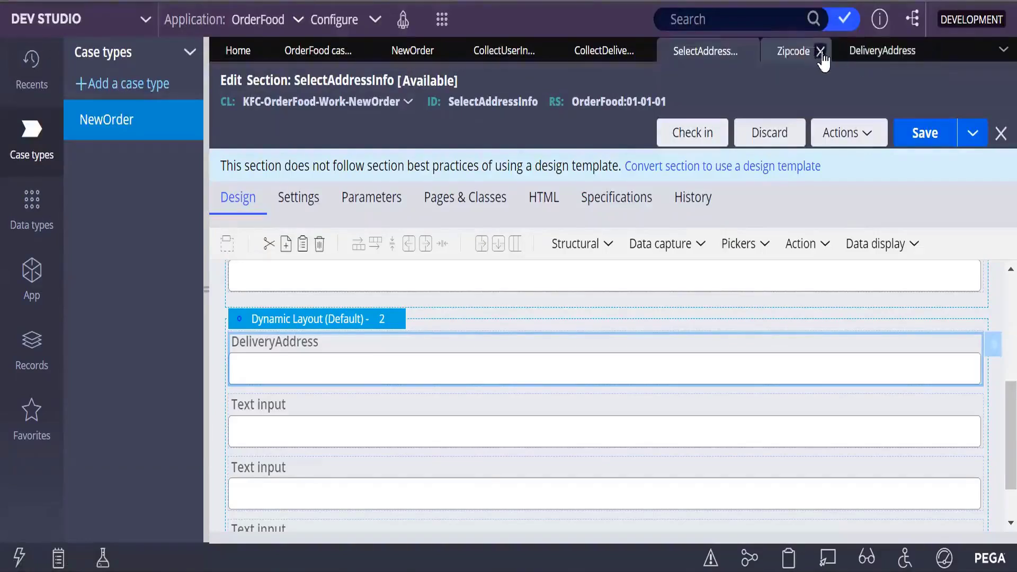
{"action": "left_click", "coordinate": [820, 51]}
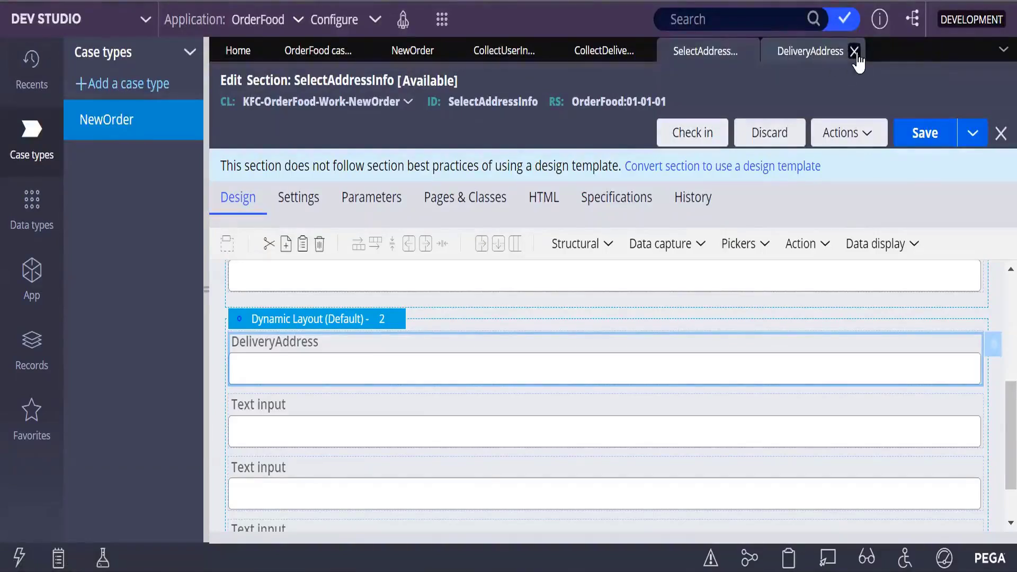
- Save the SelectAddressInfo section
{"action": "scroll", "coordinate": [549, 478], "scroll_direction": "down", "scroll_amount": 1}
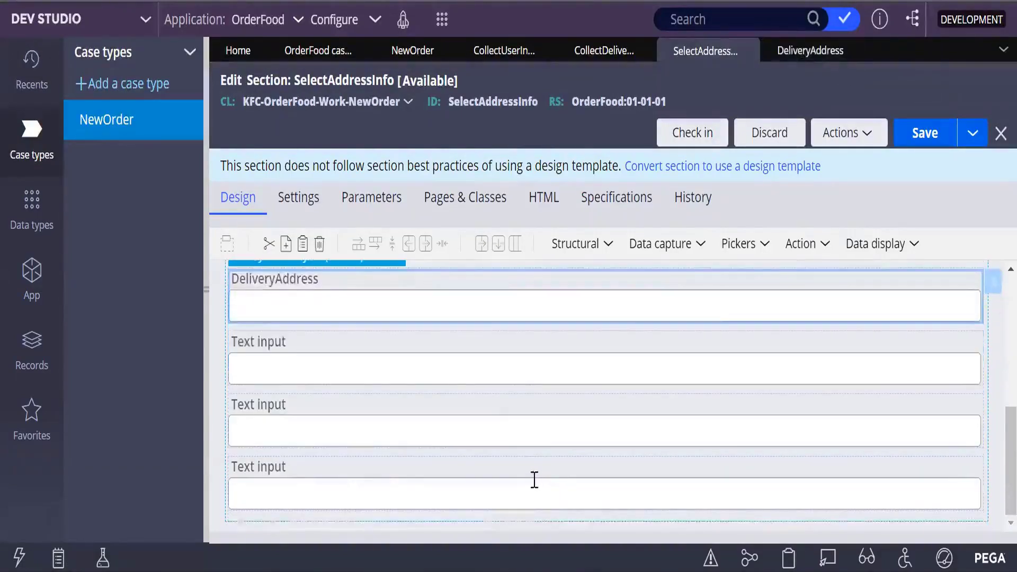
{"action": "scroll", "coordinate": [534, 479], "scroll_direction": "up", "scroll_amount": 3}
{"action": "left_click", "coordinate": [922, 128]}
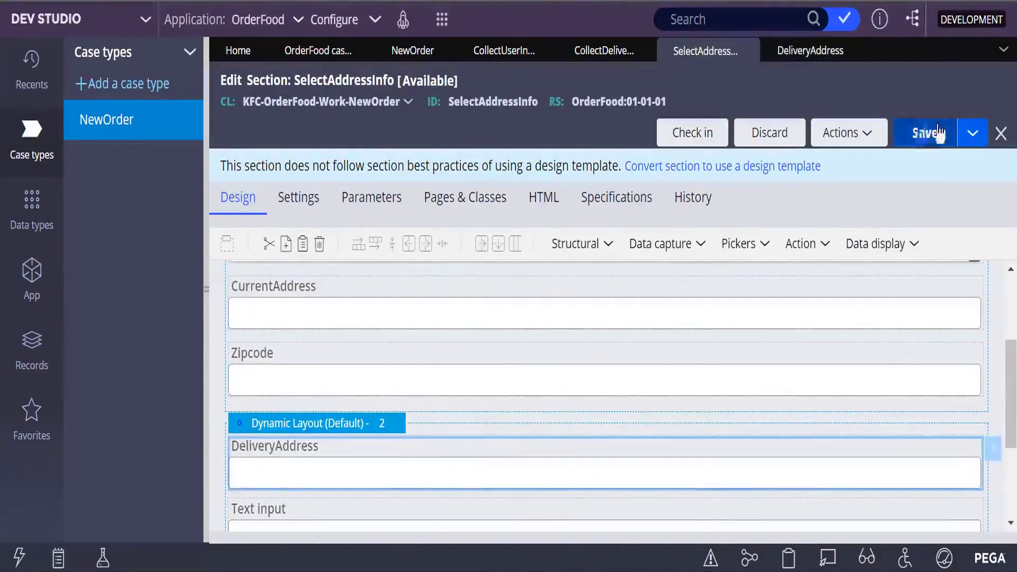
- Close the DeliveryAddress property tab
{"action": "scroll", "coordinate": [560, 337], "scroll_direction": "down", "scroll_amount": 3}
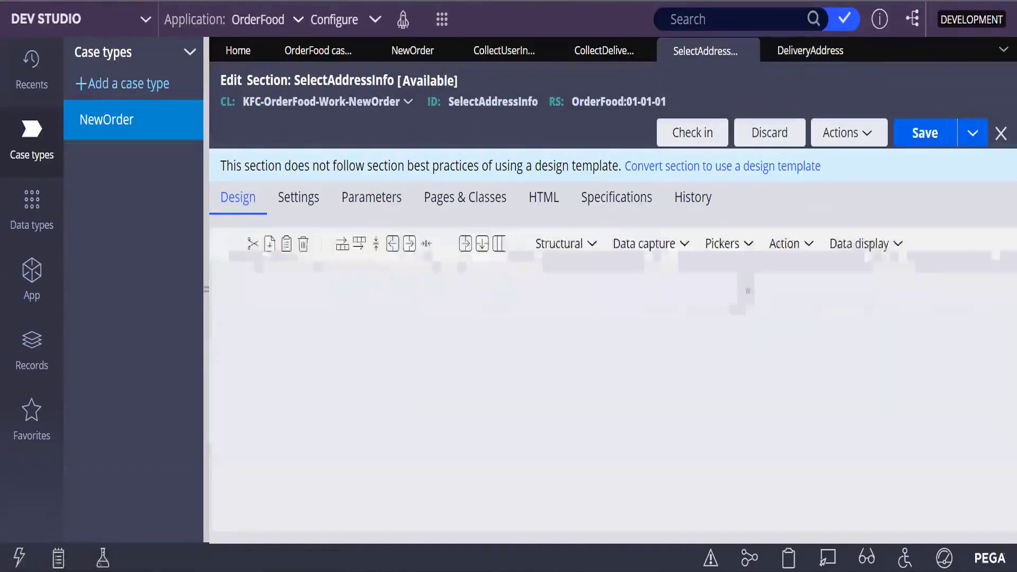
{"action": "scroll", "coordinate": [357, 380], "scroll_direction": "down", "scroll_amount": 5}
{"action": "left_click", "coordinate": [343, 373]}
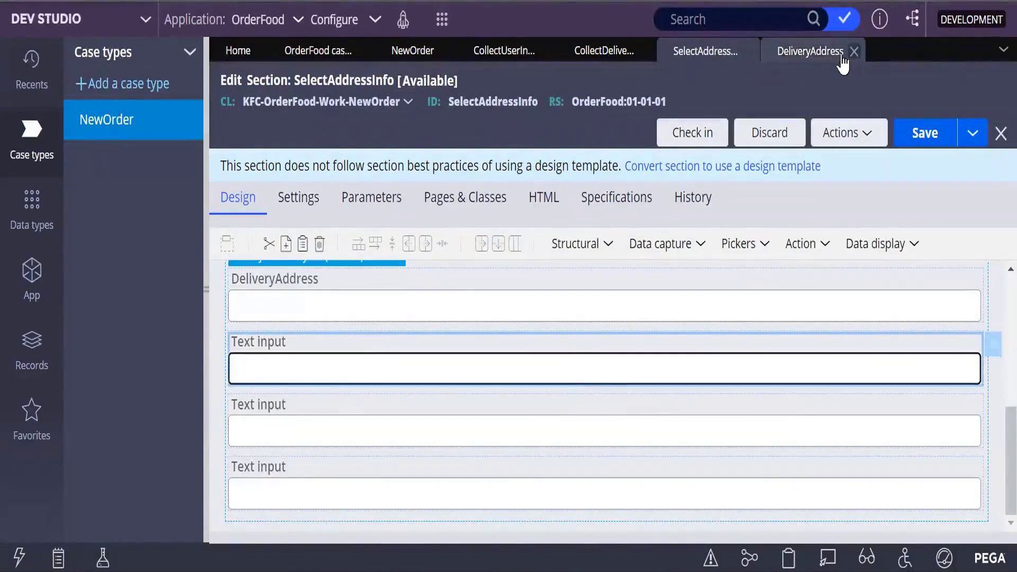
{"action": "left_click", "coordinate": [859, 53]}
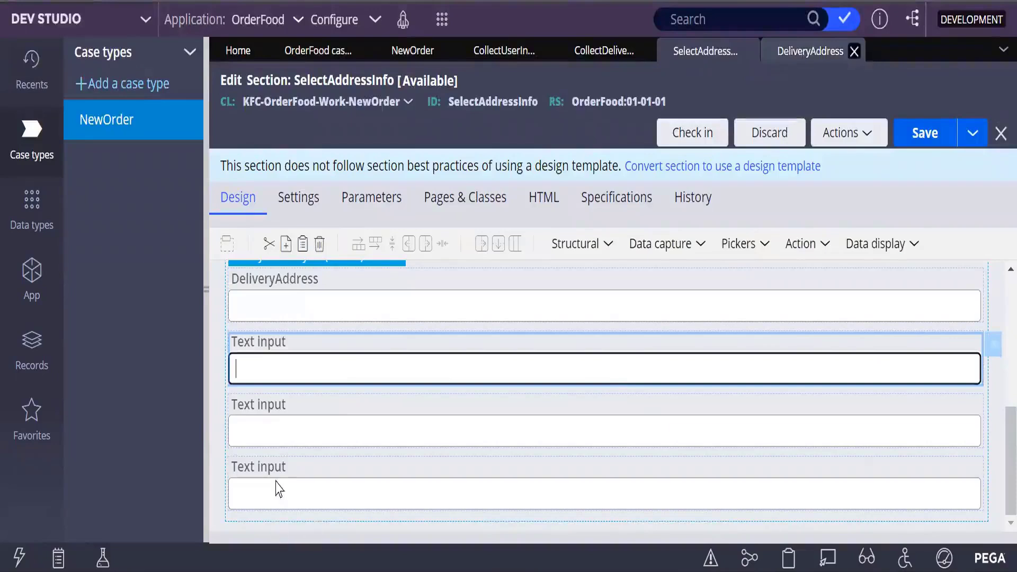
- Enter DateOfDelivery as the second new field's property, then create and save the DateOfDelivery property record
{"action": "left_click", "coordinate": [994, 345]}
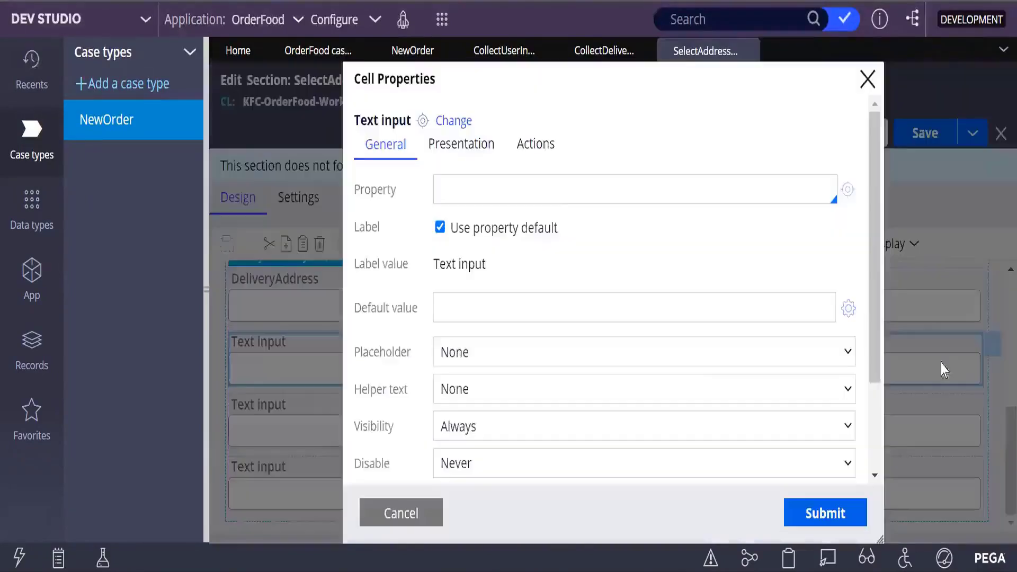
{"action": "left_click", "coordinate": [478, 182]}
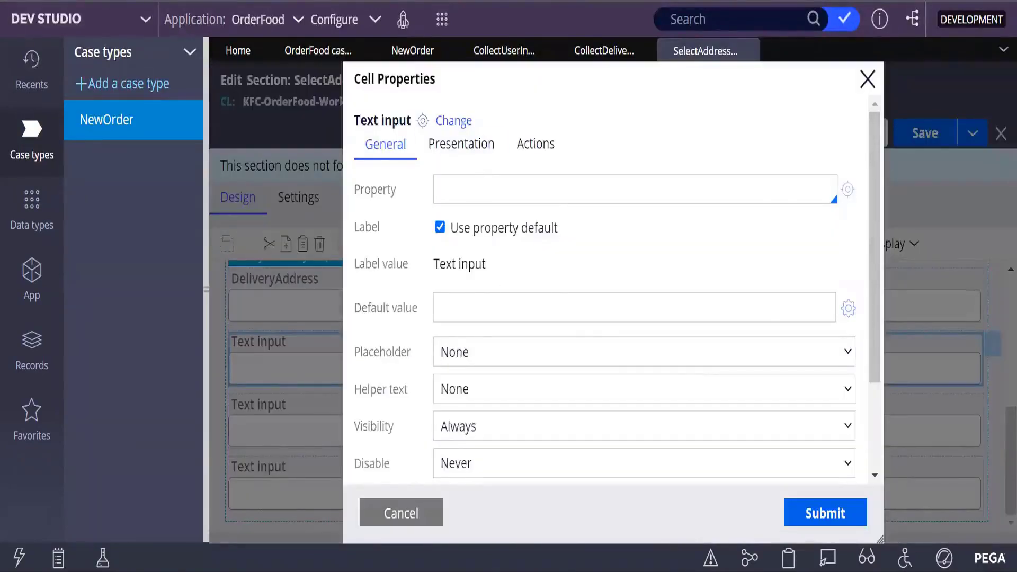
{"action": "type", "text": "ate"}
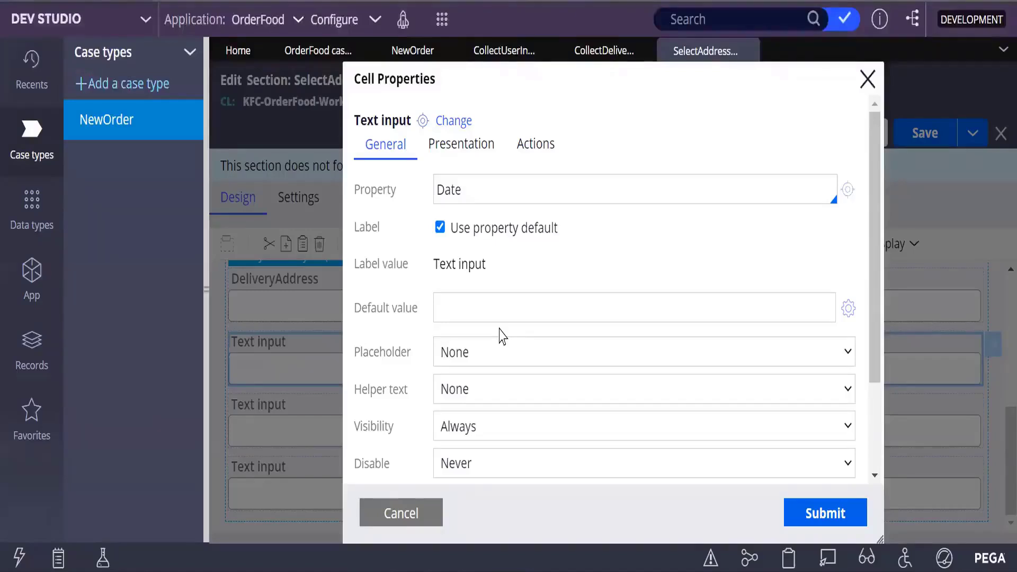
{"action": "type", "text": "OfDelivery"}
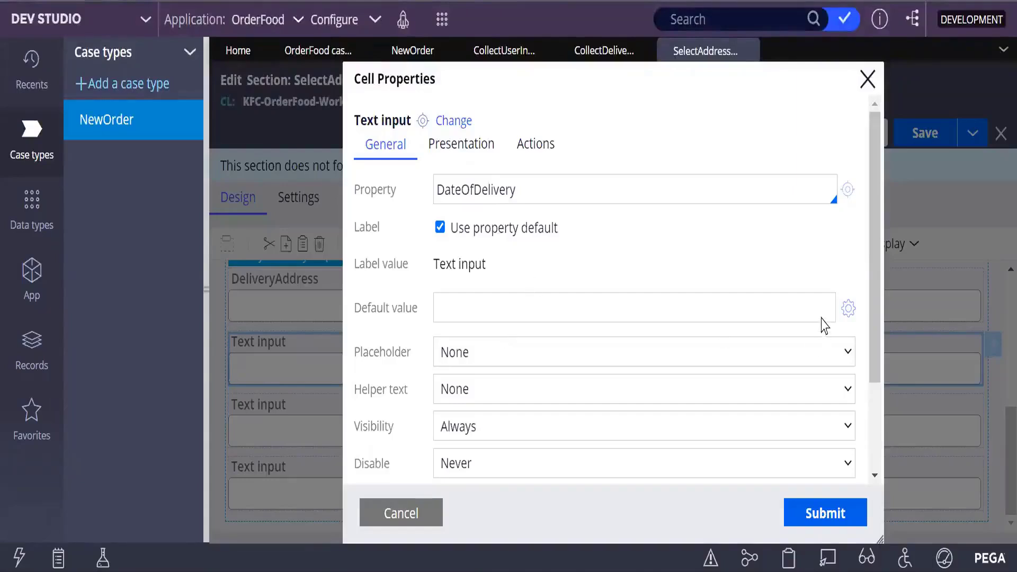
{"action": "left_click", "coordinate": [850, 189]}
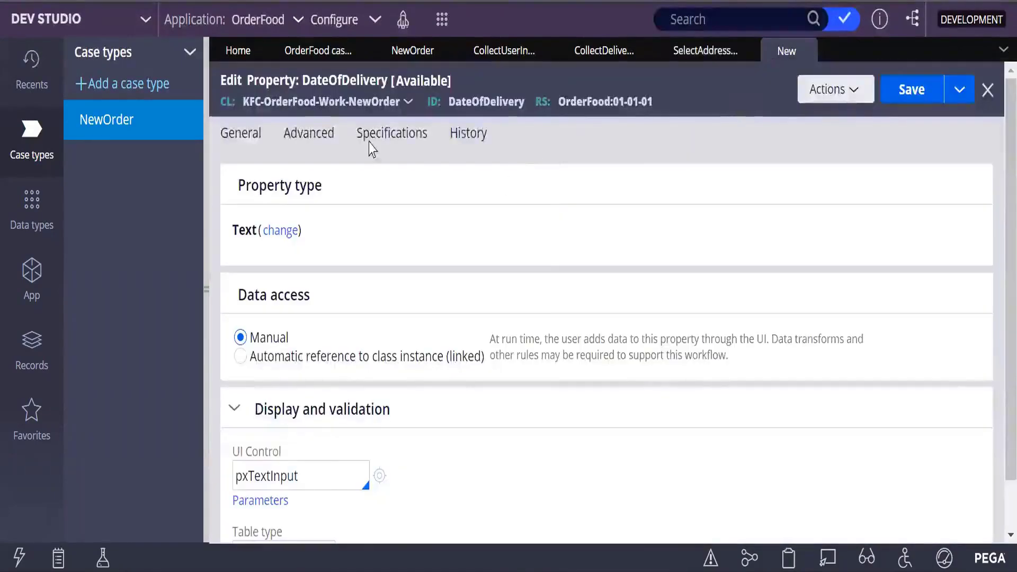
{"action": "left_click", "coordinate": [926, 90]}
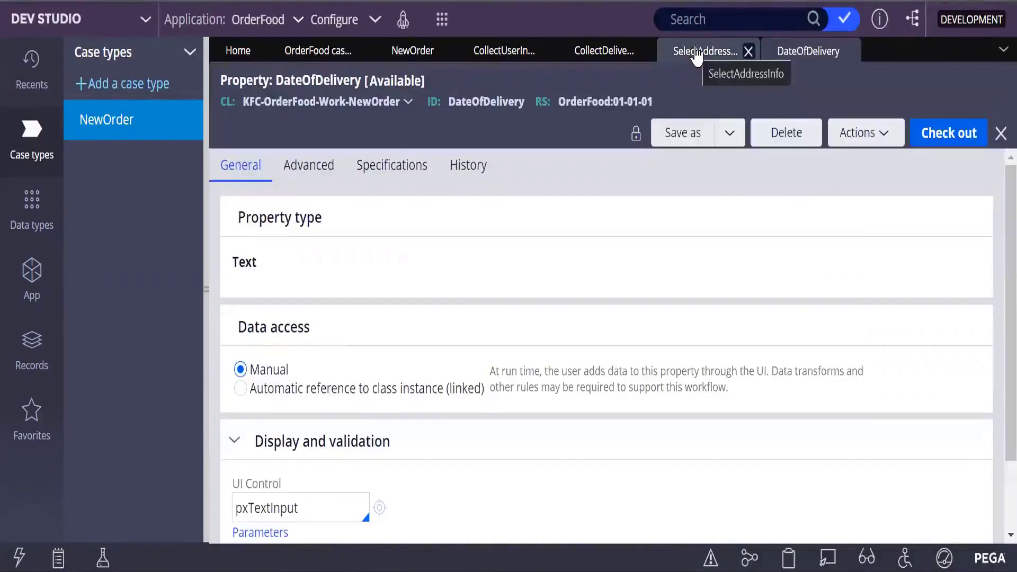
{"action": "left_click", "coordinate": [696, 53]}
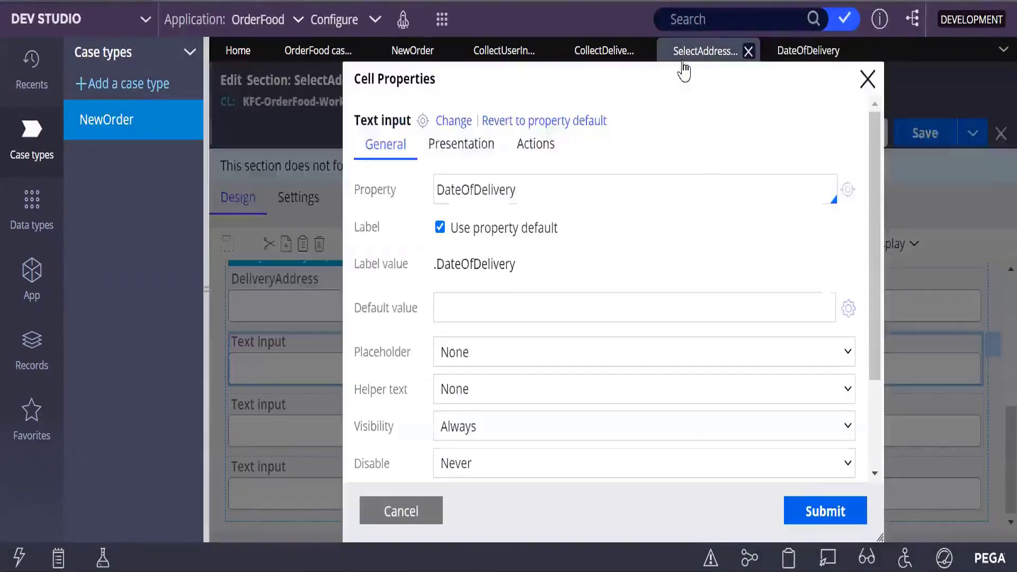
- Bind the second new field to .DateOfDelivery, switch its control to Date time, and submit the cell properties
{"action": "left_click", "coordinate": [431, 189]}
{"action": "left_click", "coordinate": [411, 354]}
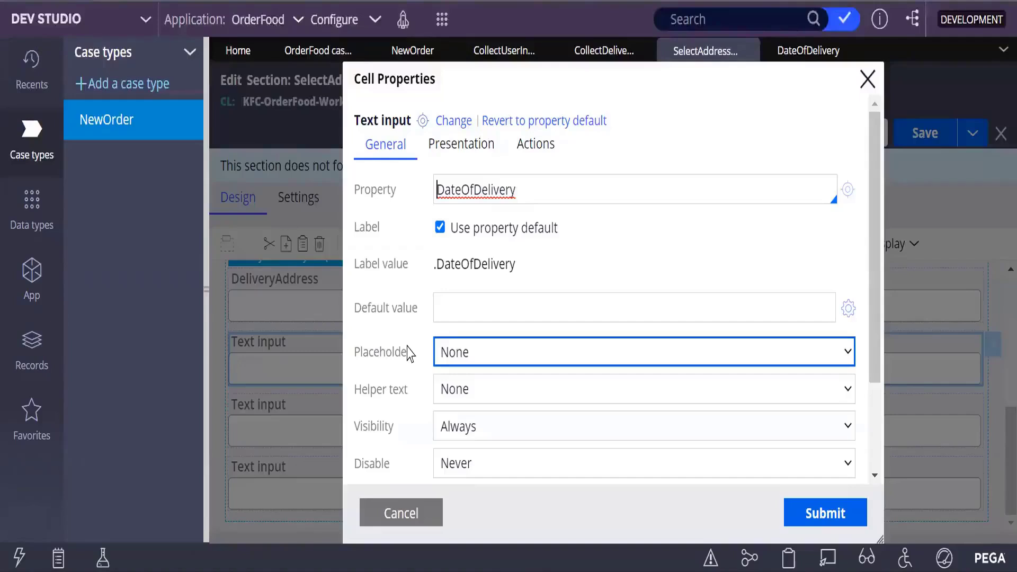
{"action": "type", "text": "."}
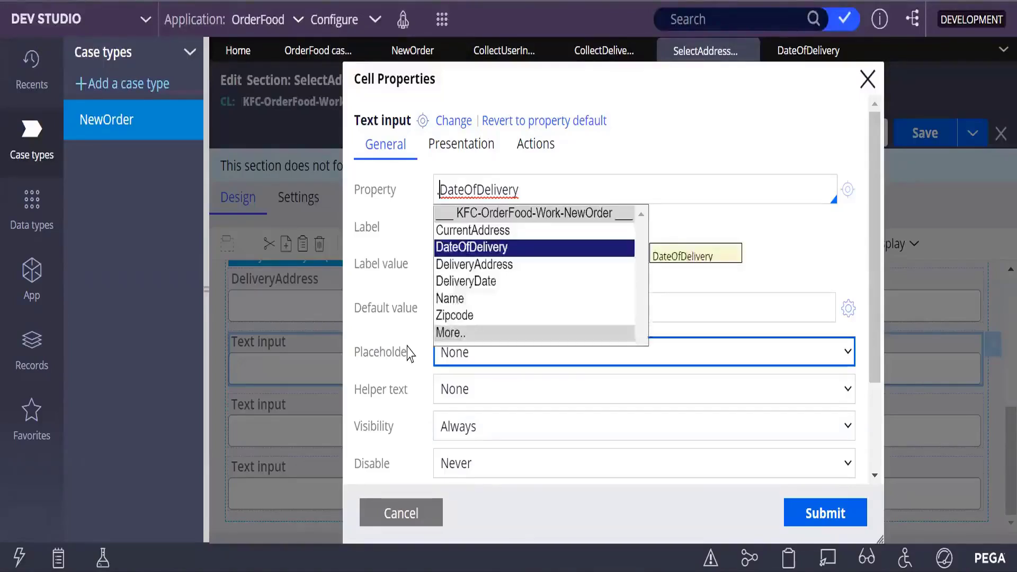
{"action": "left_click", "coordinate": [448, 248]}
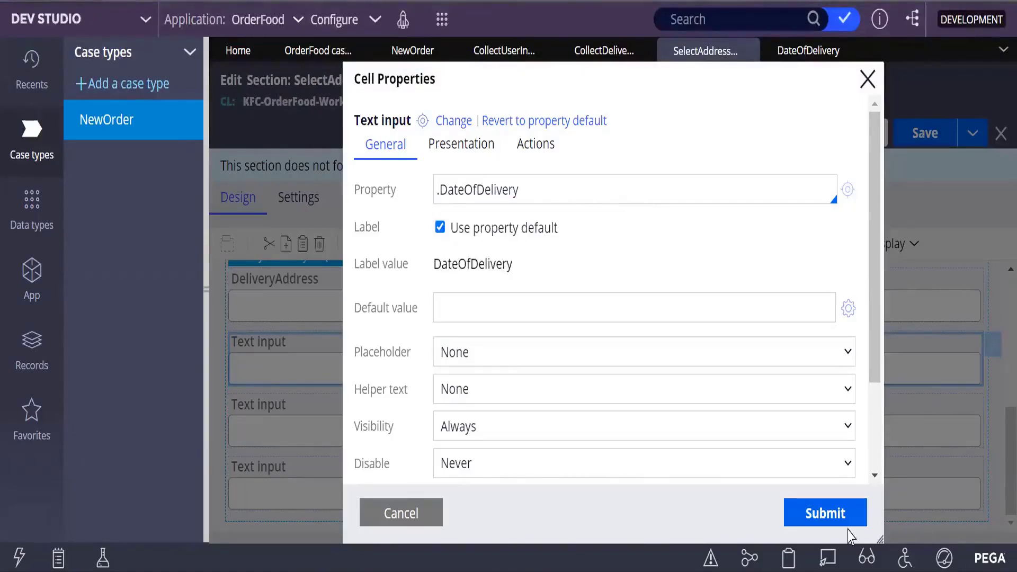
{"action": "left_click", "coordinate": [455, 120]}
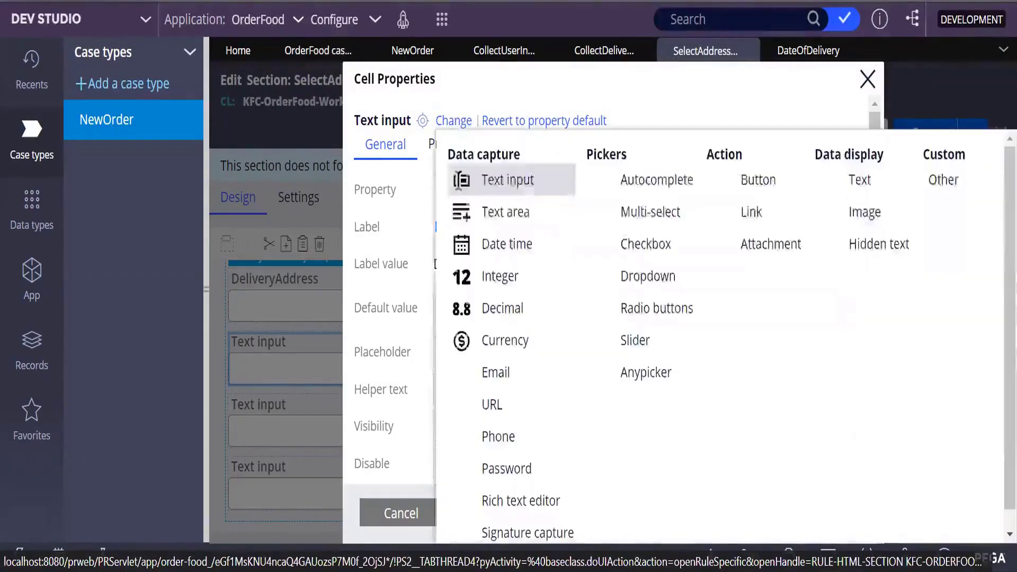
{"action": "left_click", "coordinate": [522, 259]}
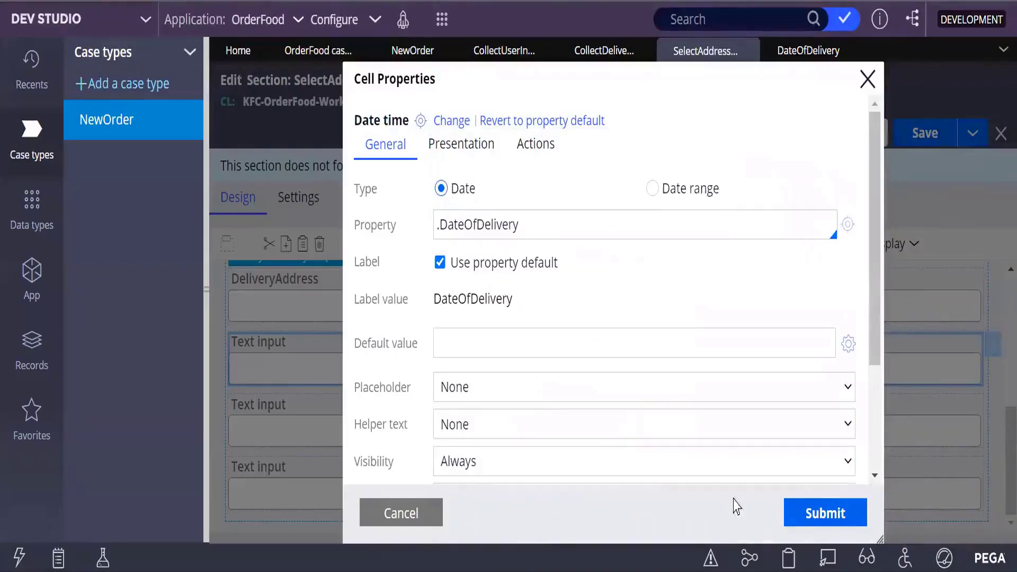
{"action": "left_click", "coordinate": [824, 515]}
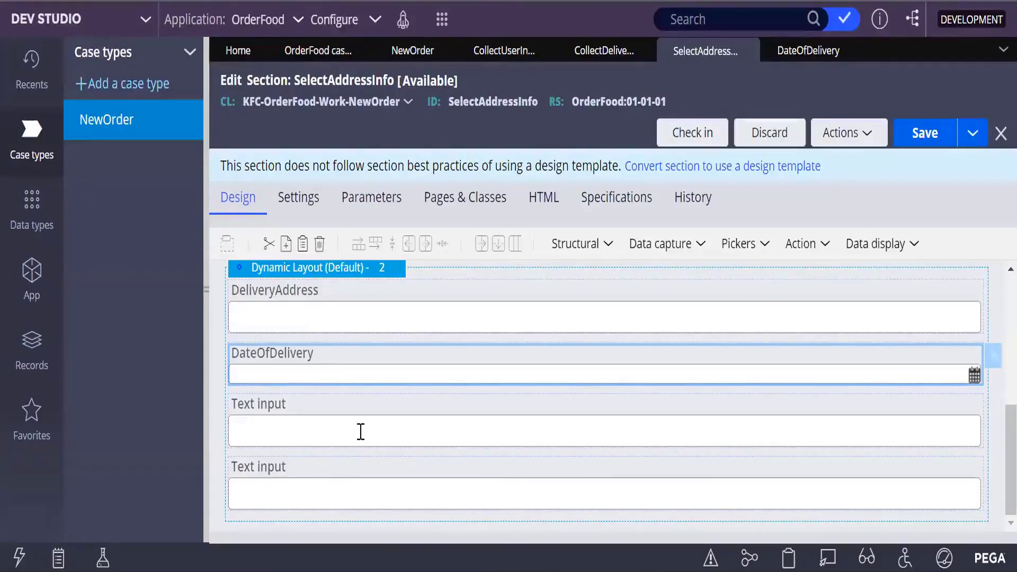
- Save the SelectAddressInfo section
{"action": "scroll", "coordinate": [532, 369], "scroll_direction": "up", "scroll_amount": 3}
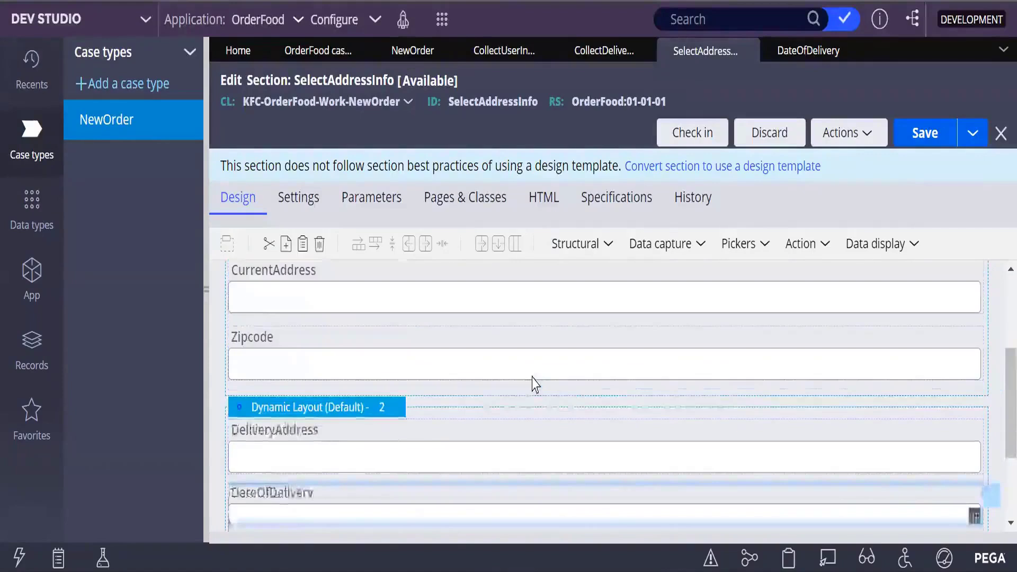
{"action": "scroll", "coordinate": [533, 384], "scroll_direction": "up", "scroll_amount": 3}
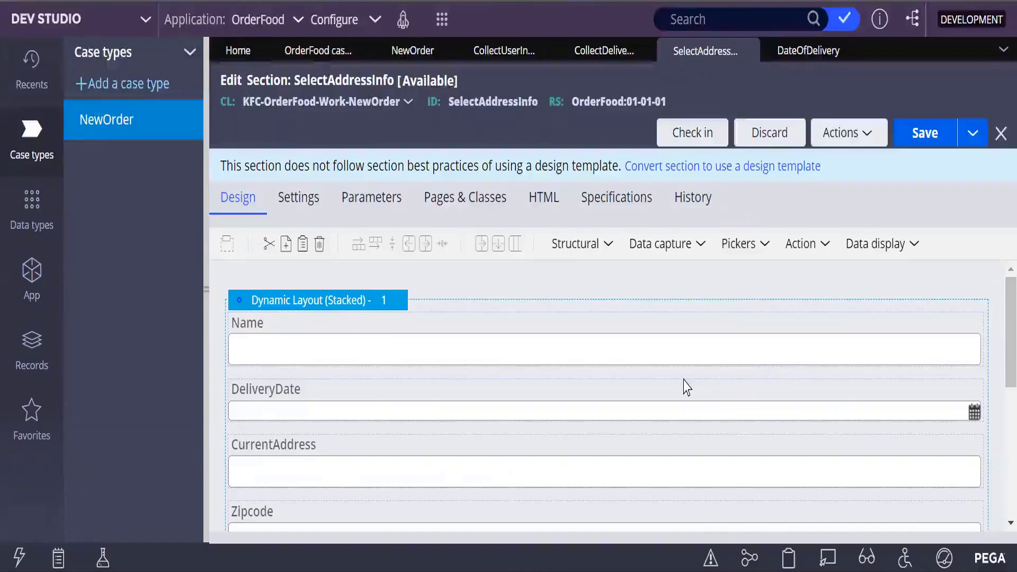
{"action": "scroll", "coordinate": [647, 410], "scroll_direction": "down", "scroll_amount": 6}
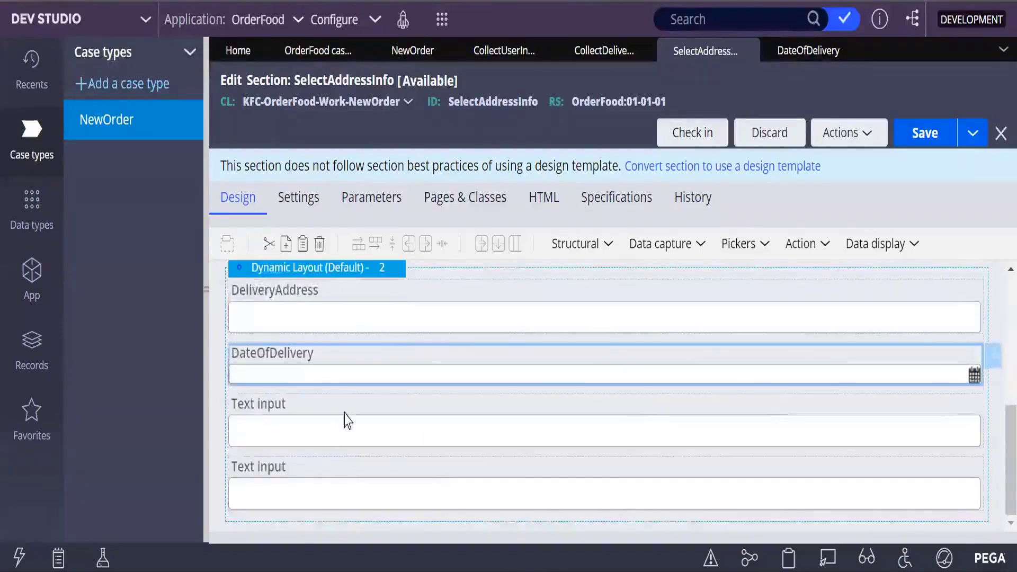
{"action": "left_click", "coordinate": [930, 151]}
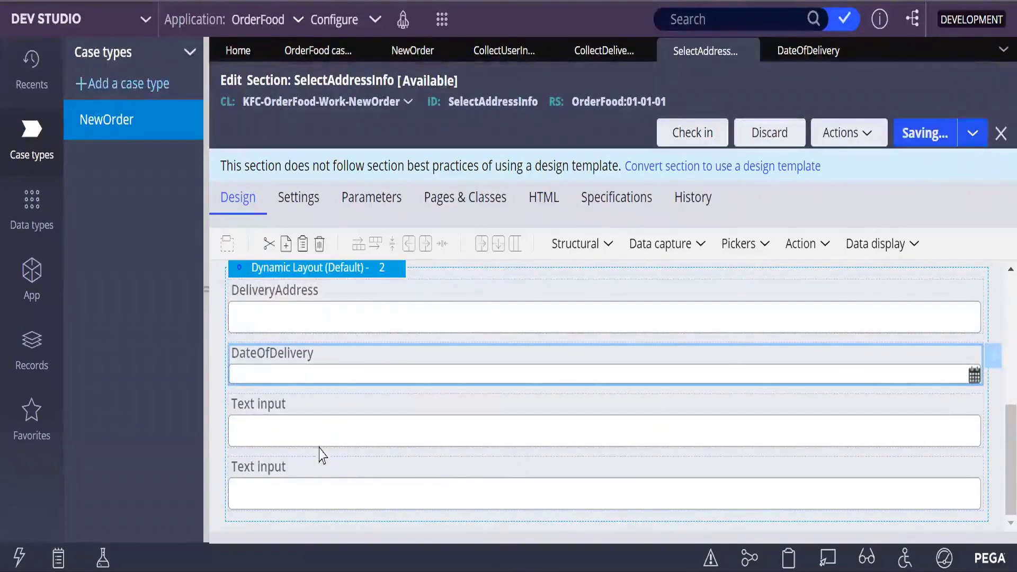
{"action": "left_click", "coordinate": [422, 427]}
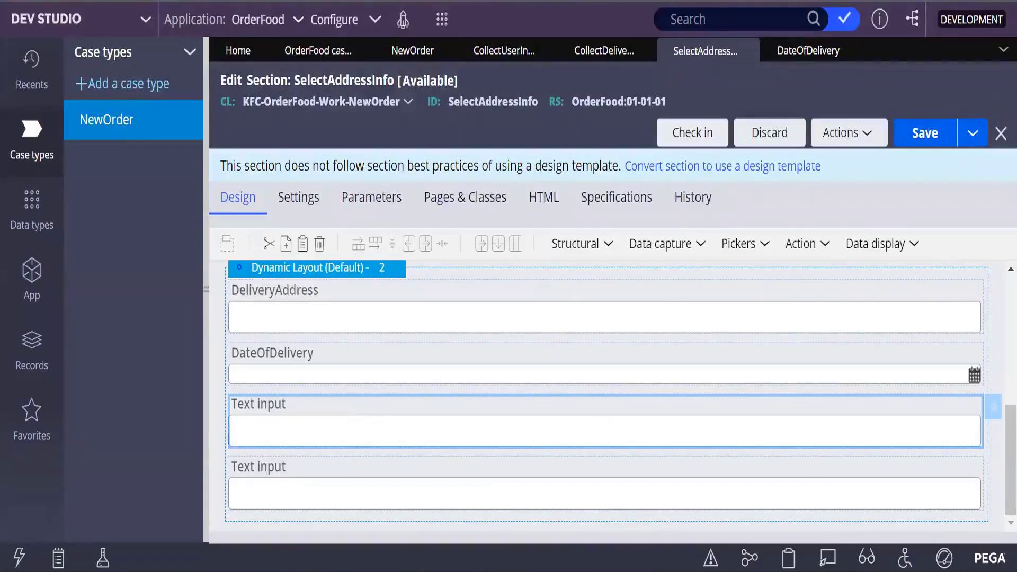
{"action": "left_click", "coordinate": [993, 407]}
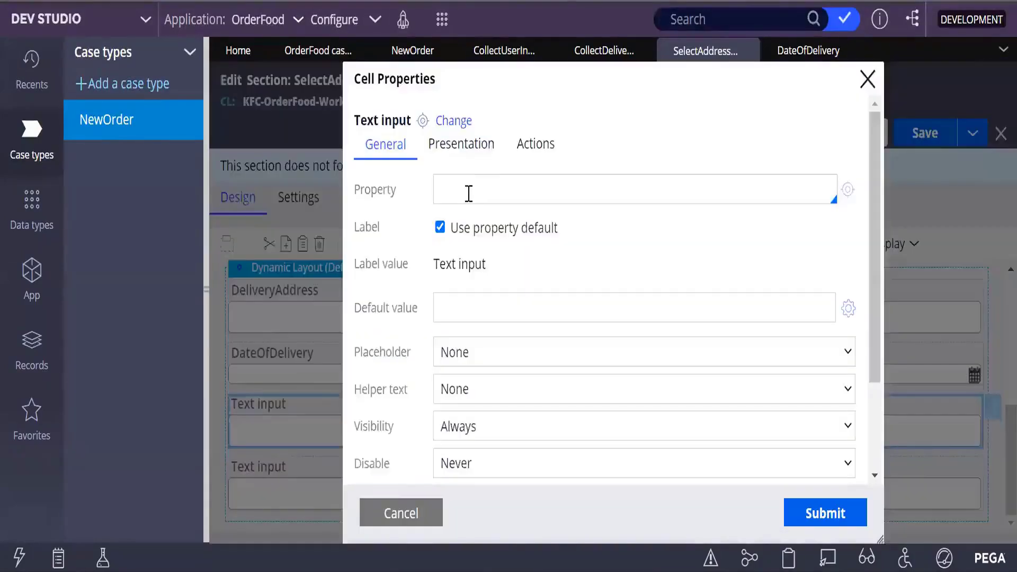
{"action": "left_click", "coordinate": [868, 81]}
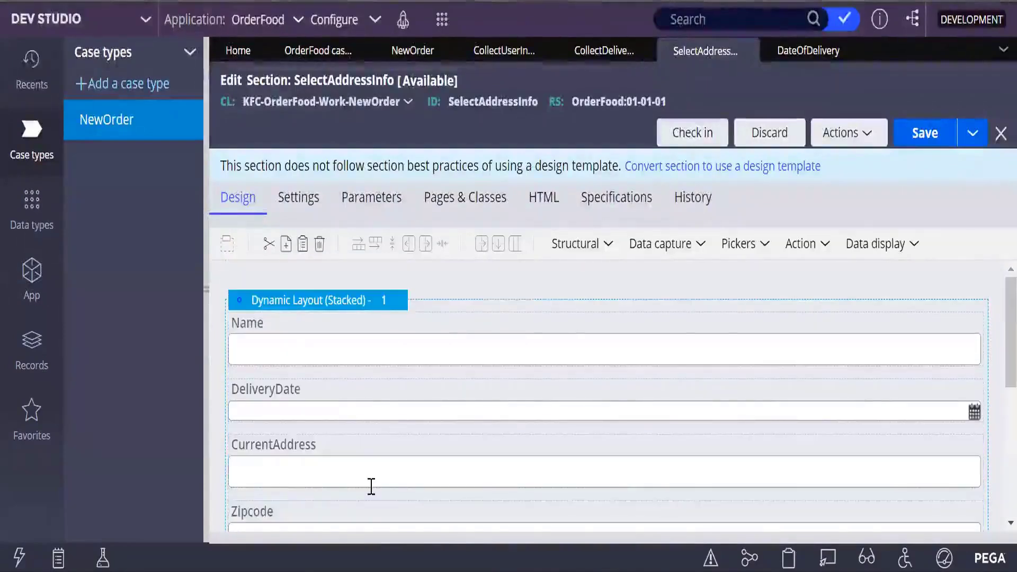
- Enter CustomerName as the third new field's property, then create and save the CustomerName property record
{"action": "scroll", "coordinate": [371, 486], "scroll_direction": "down", "scroll_amount": 3}
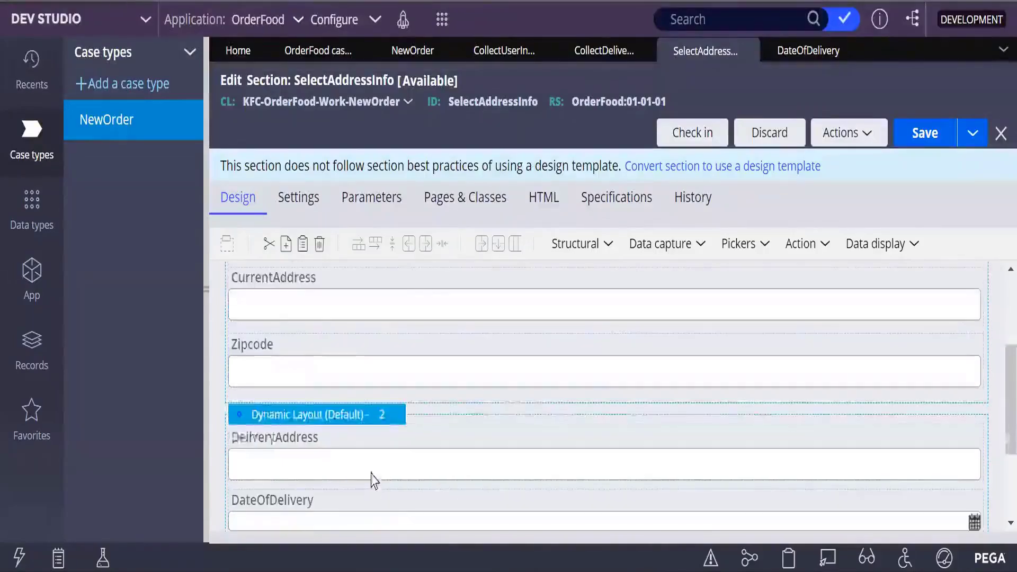
{"action": "scroll", "coordinate": [371, 481], "scroll_direction": "down", "scroll_amount": 3}
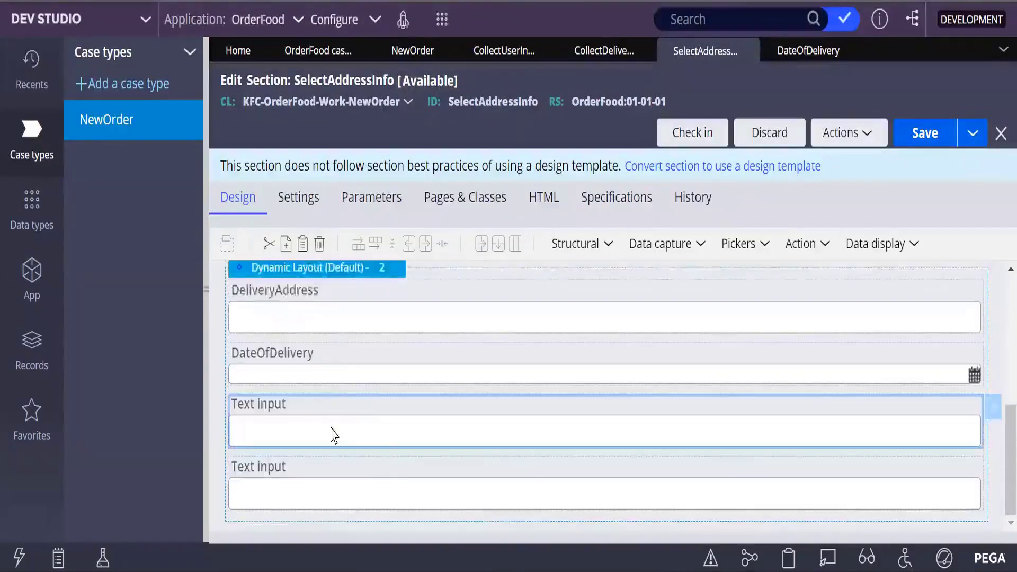
{"action": "double_click", "coordinate": [386, 422]}
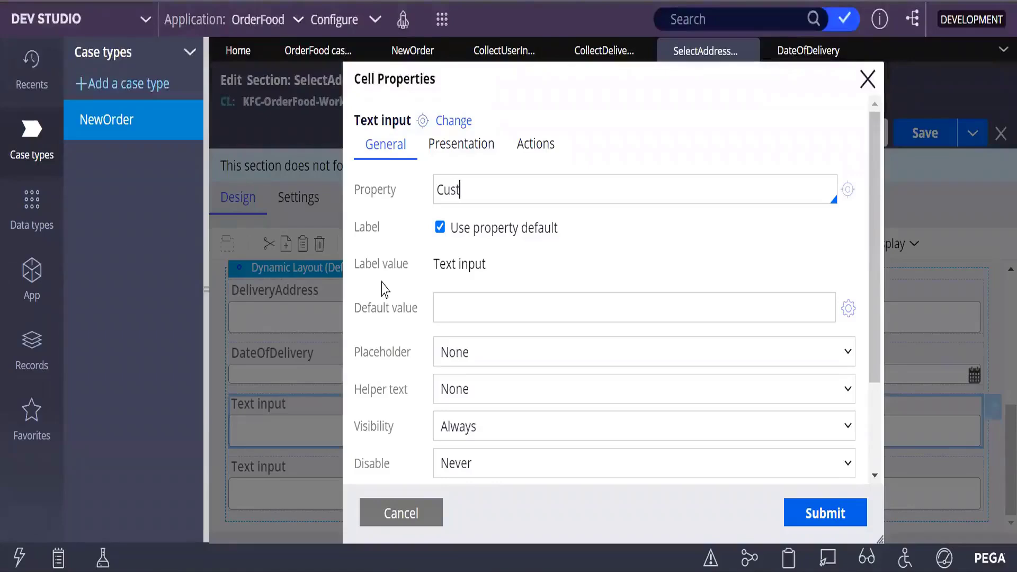
{"action": "type", "text": "omerName"}
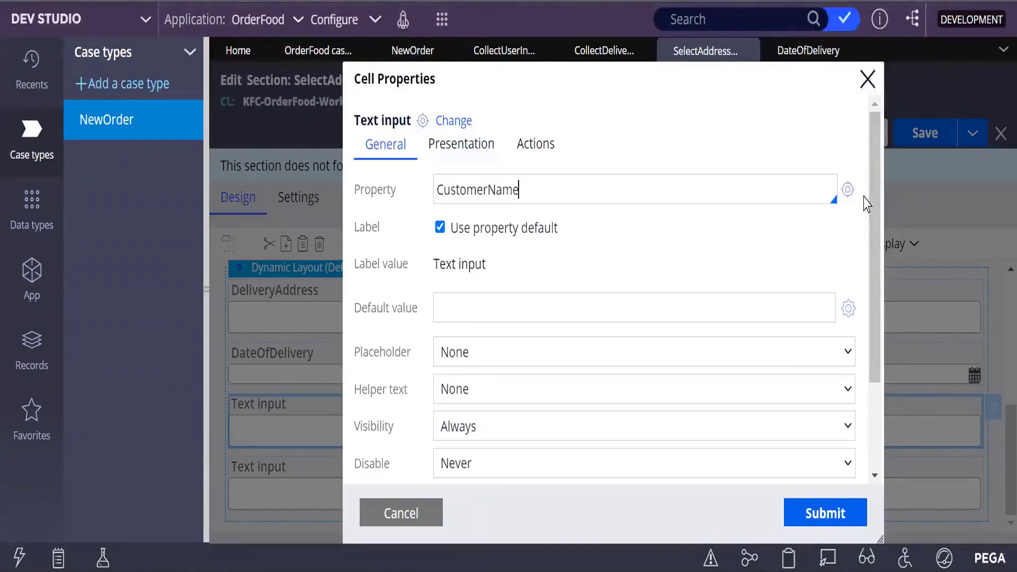
{"action": "left_click", "coordinate": [847, 190]}
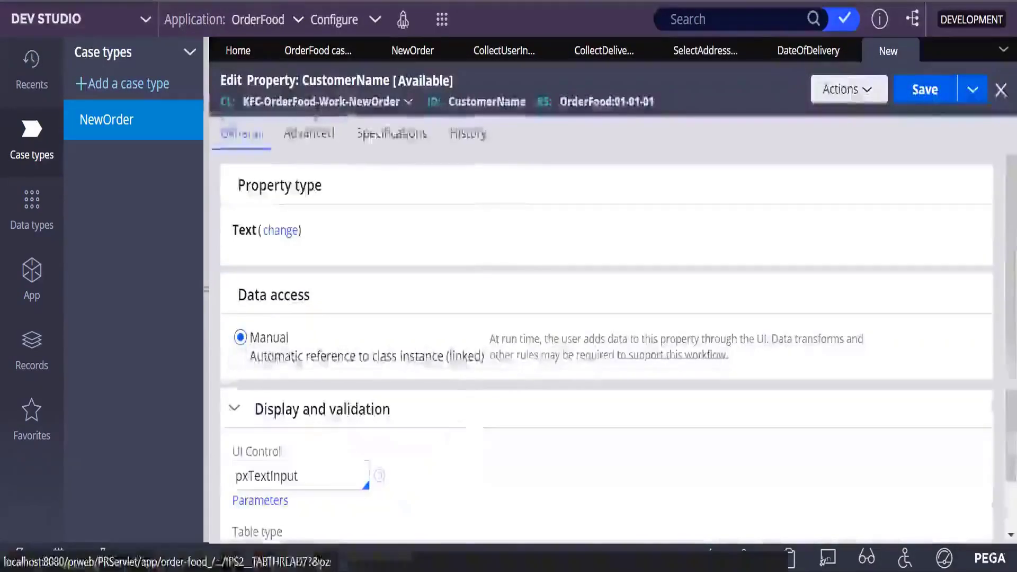
{"action": "left_click", "coordinate": [926, 98]}
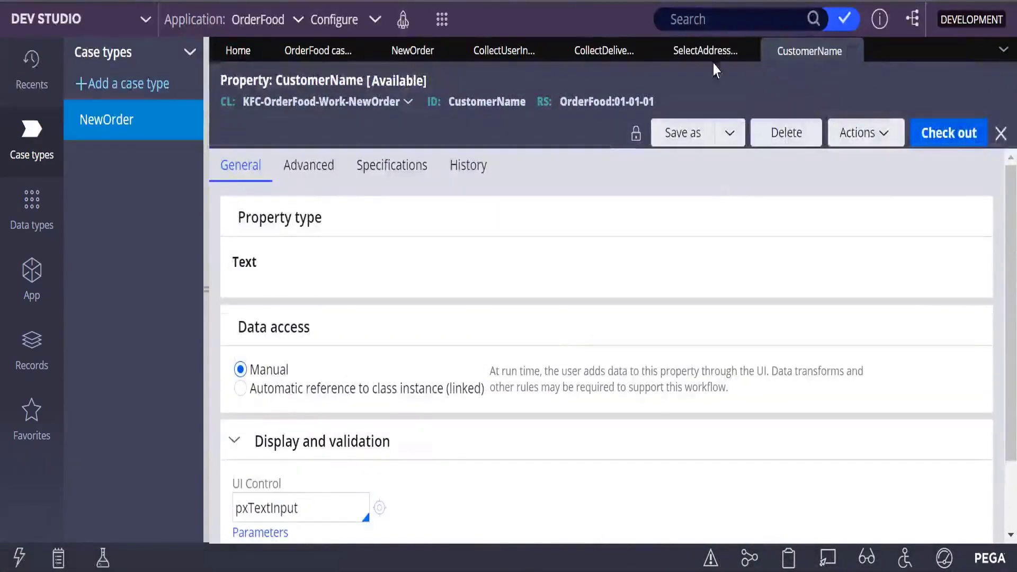
{"action": "left_click", "coordinate": [709, 59]}
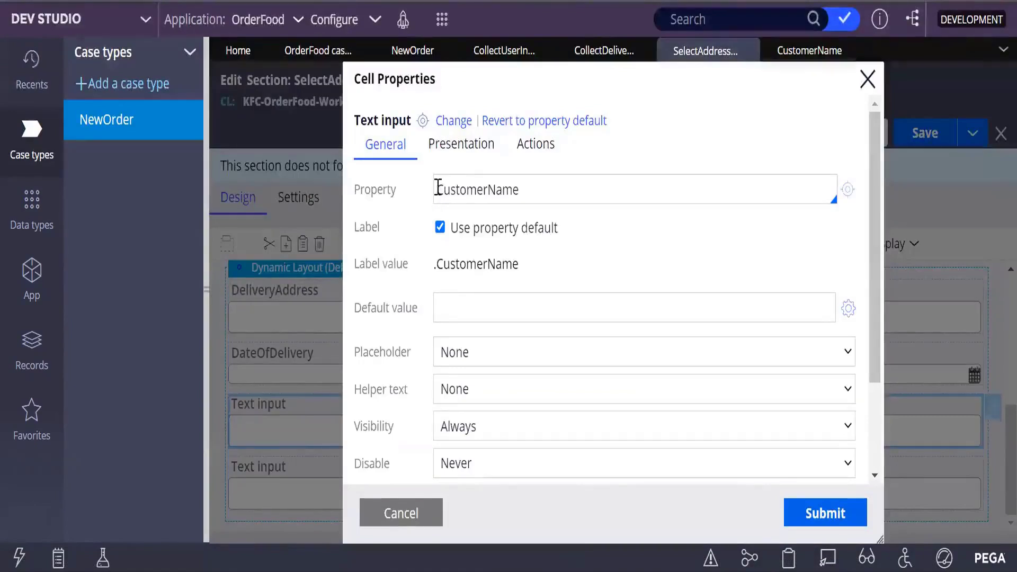
- Bind the third new field to .CustomerName, submit the cell properties, and save the section
{"action": "key", "text": "Down"}
{"action": "key", "text": "Down"}
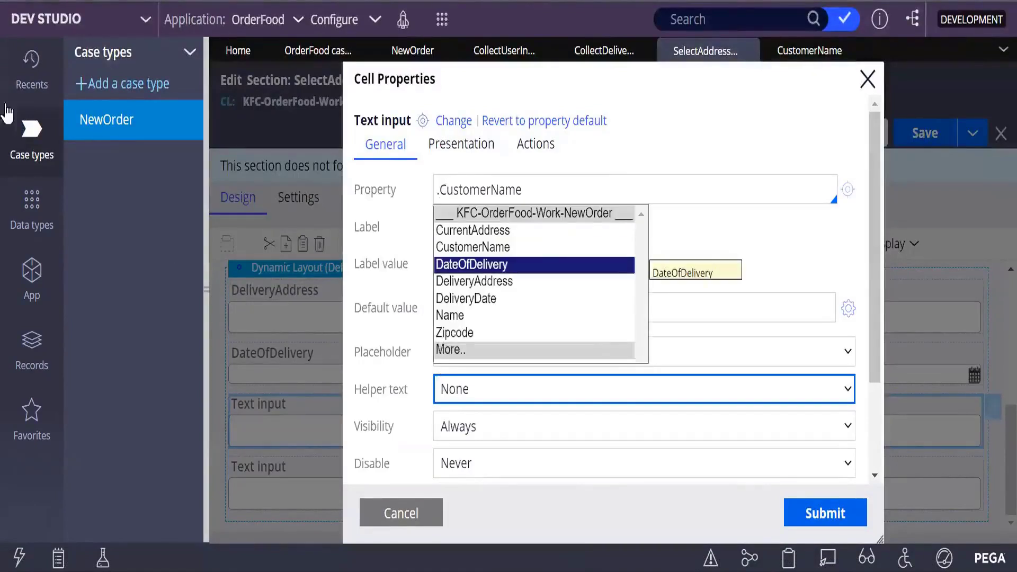
{"action": "left_click", "coordinate": [482, 248]}
{"action": "left_click", "coordinate": [826, 506]}
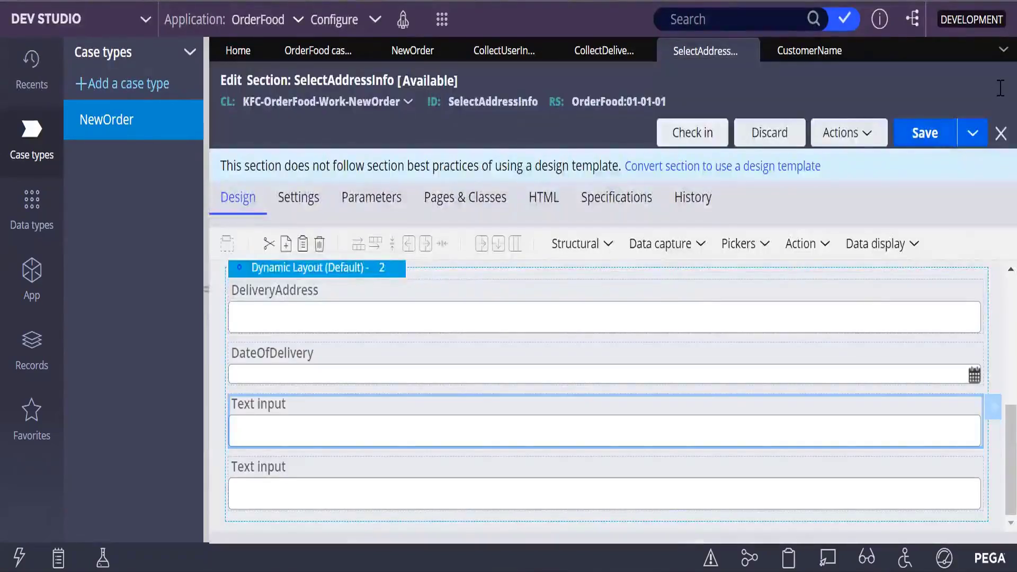
{"action": "left_click", "coordinate": [924, 134]}
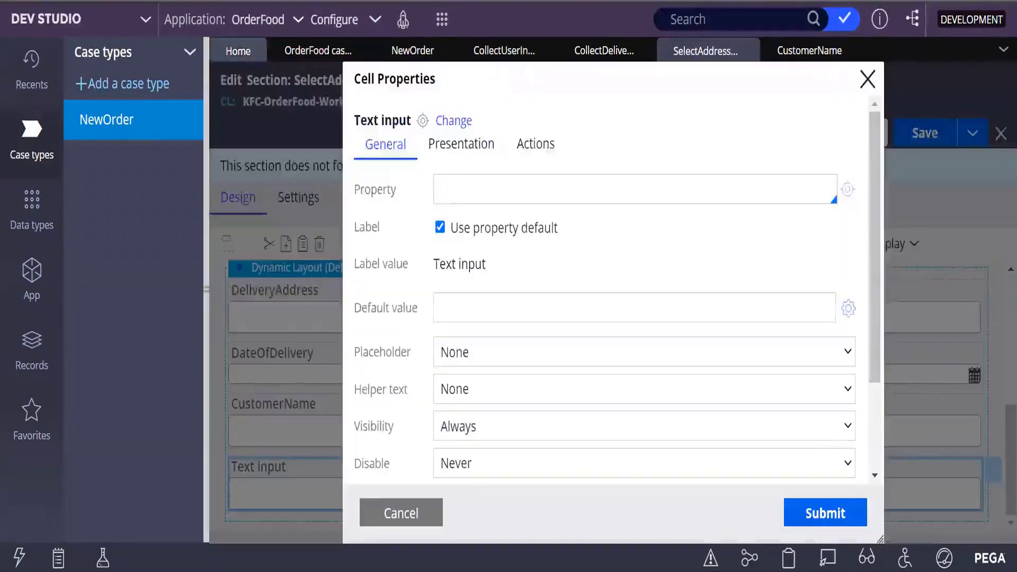
- Enter Zipcode as the fourth new field's property and open the Zipcode property record to review it
{"action": "left_click", "coordinate": [450, 190]}
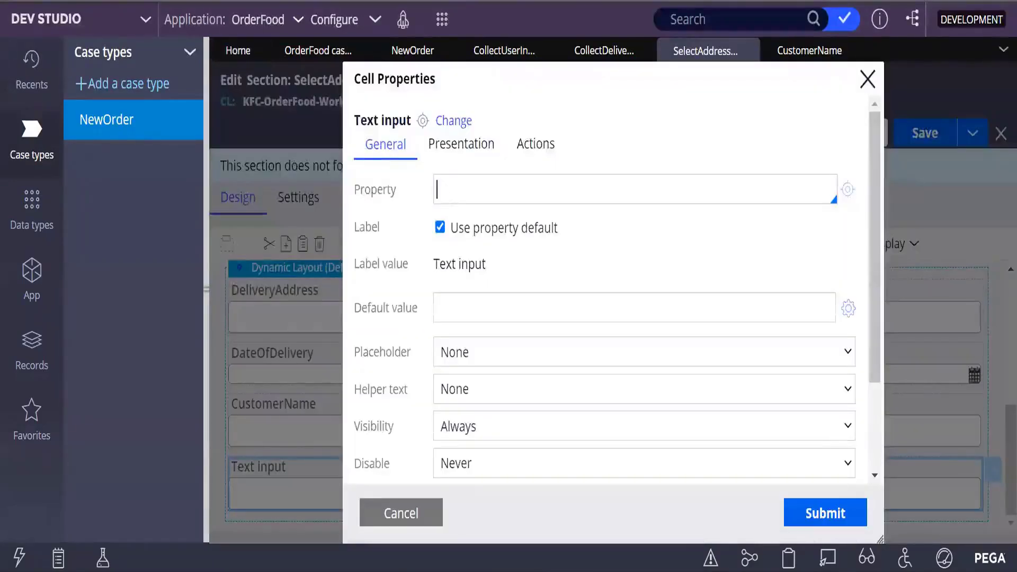
{"action": "type", "text": "Zipc"}
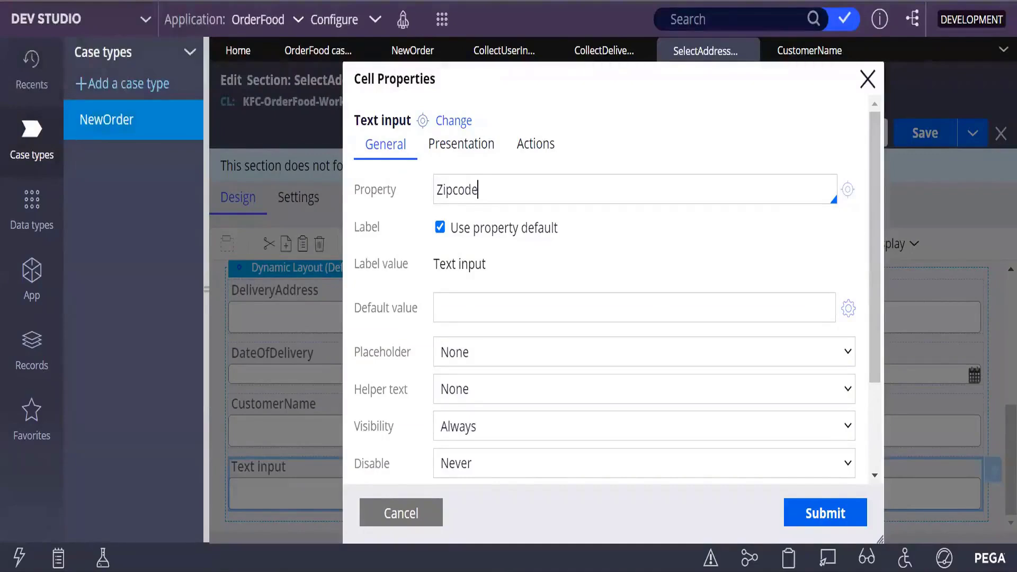
{"action": "type", "text": "ode"}
{"action": "left_click", "coordinate": [847, 190]}
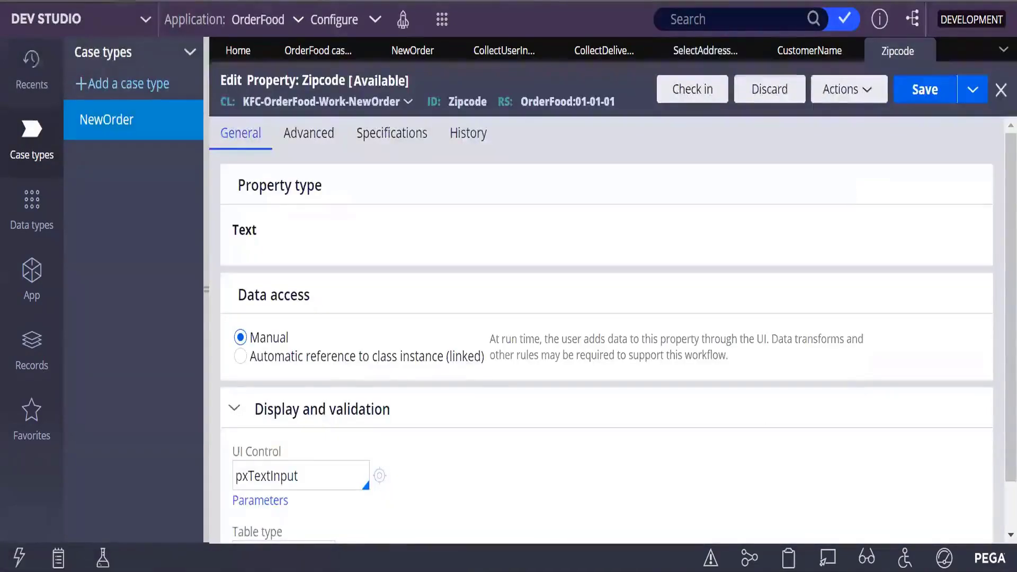
{"action": "scroll", "coordinate": [480, 344], "scroll_direction": "down", "scroll_amount": 1}
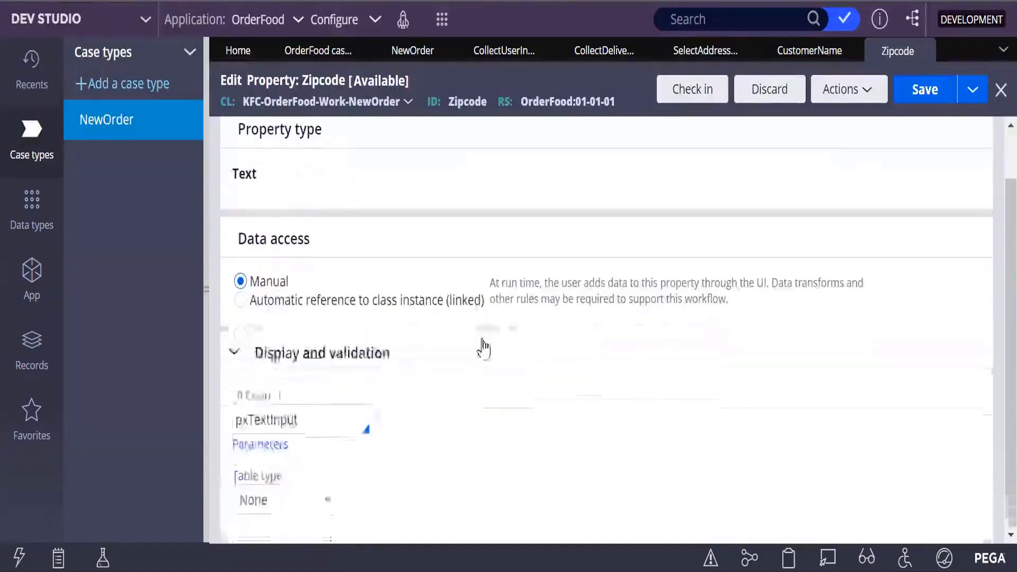
{"action": "scroll", "coordinate": [491, 335], "scroll_direction": "up", "scroll_amount": 1}
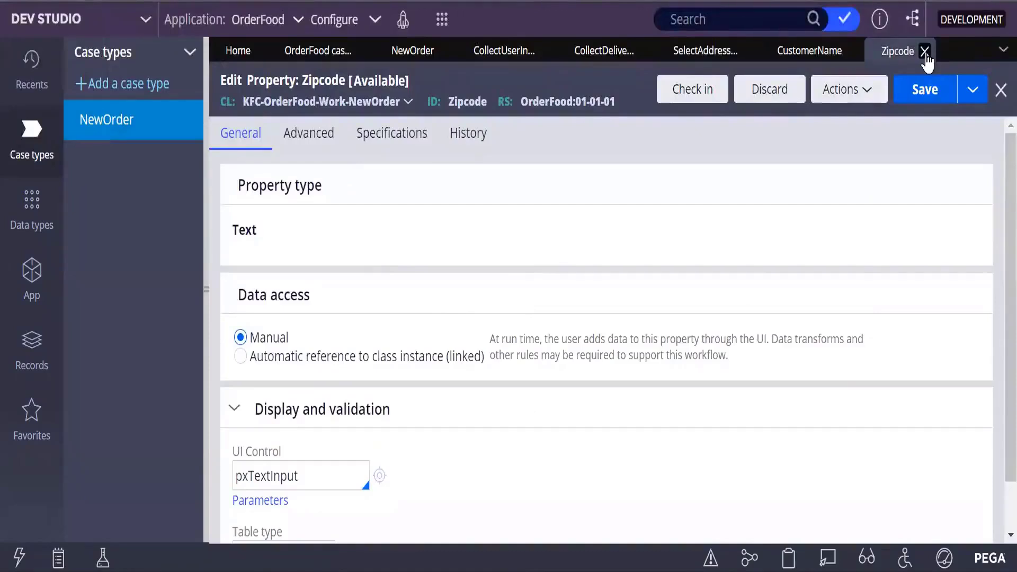
{"action": "left_click", "coordinate": [926, 52]}
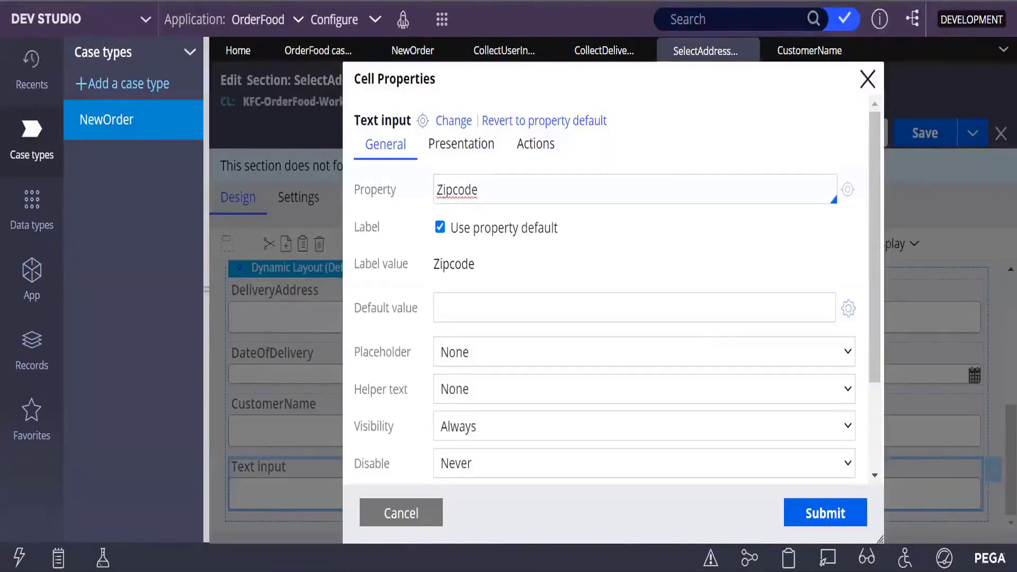
- Change the field's property to CurrentZipcode, then create and save the CurrentZipcode property record
{"action": "type", "text": "Curren"}
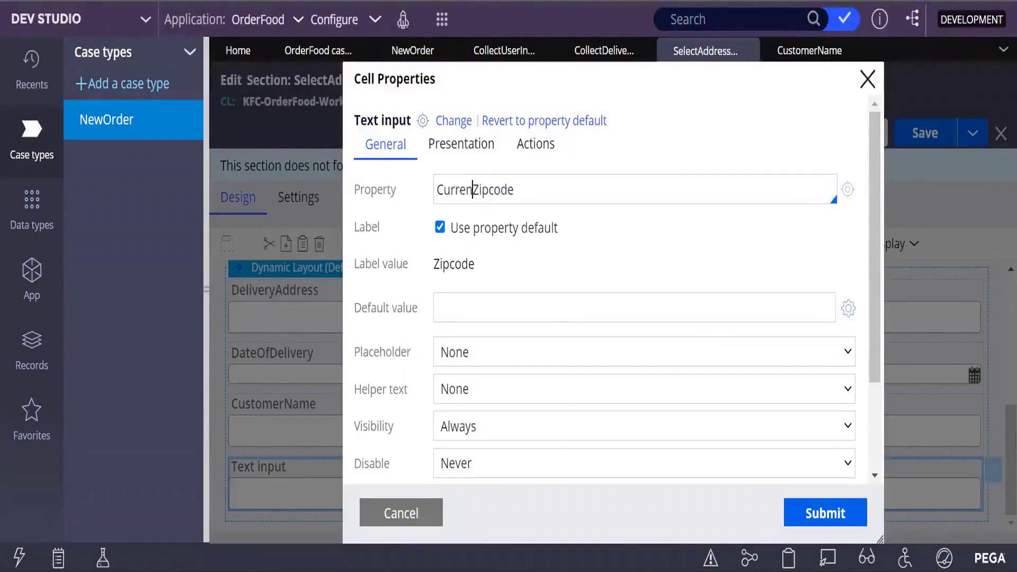
{"action": "type", "text": "t"}
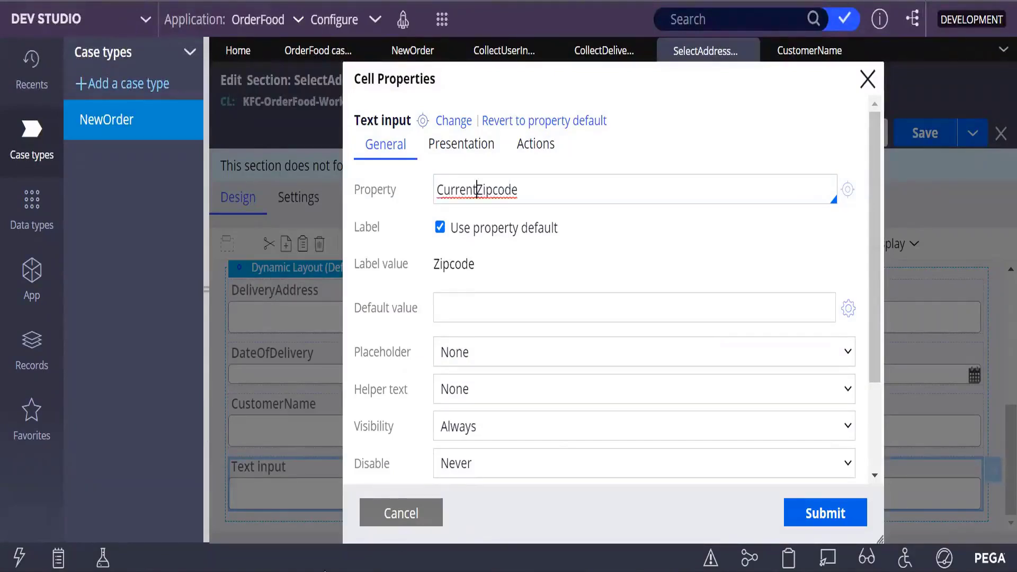
{"action": "left_click", "coordinate": [852, 191]}
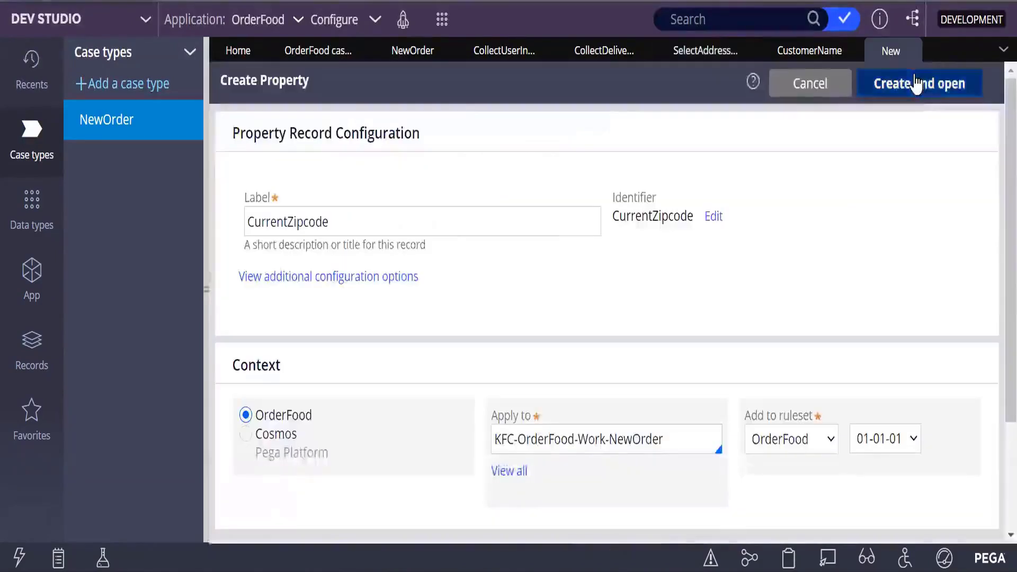
{"action": "left_click", "coordinate": [914, 82]}
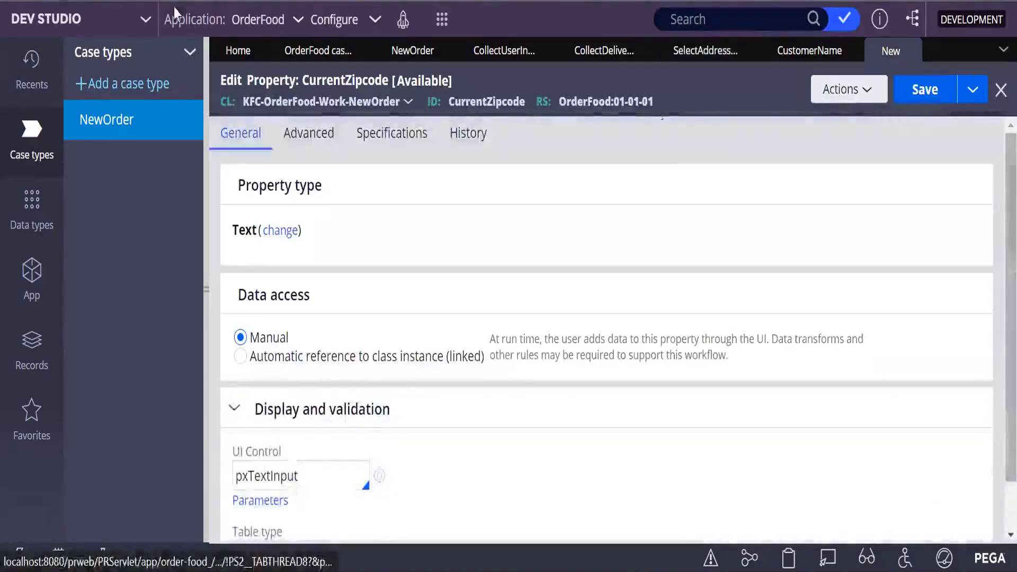
{"action": "left_click", "coordinate": [924, 91]}
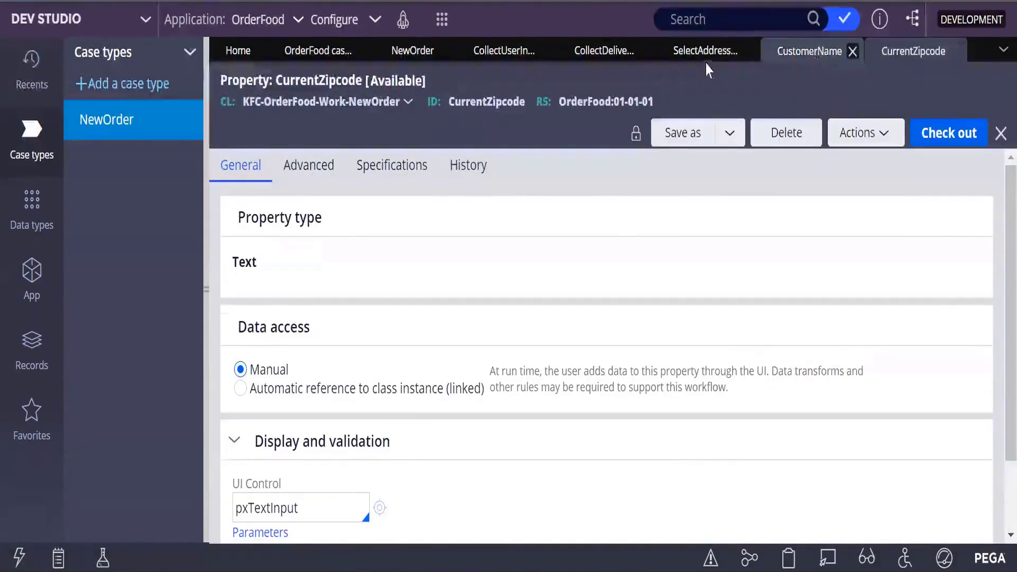
{"action": "left_click", "coordinate": [704, 53]}
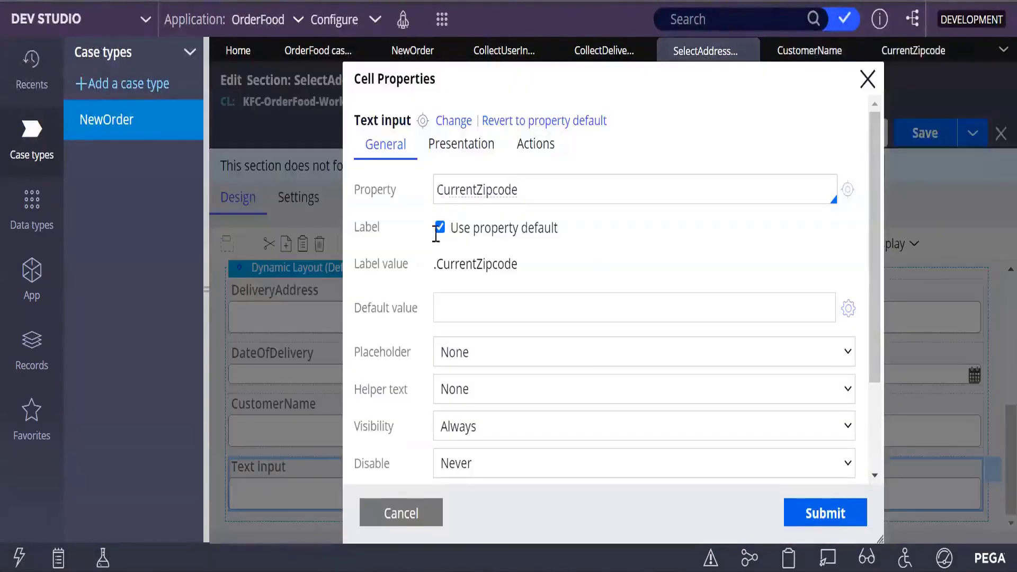